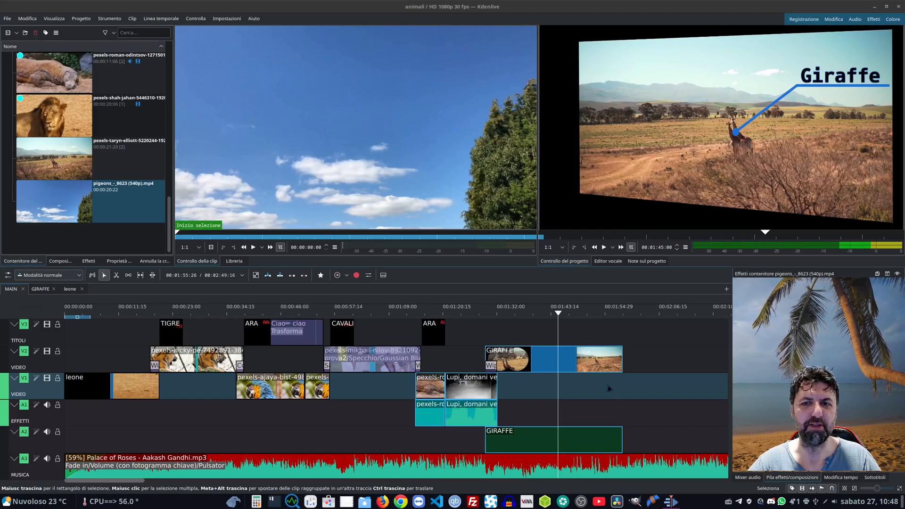
Step: Add the clip pigeons_-_8623 (540p).mp4 to the timeline on track V1 at about 02:14:16 and play it
scroll(609, 388, "down", 5)
left_click_drag(56, 208, 485, 408)
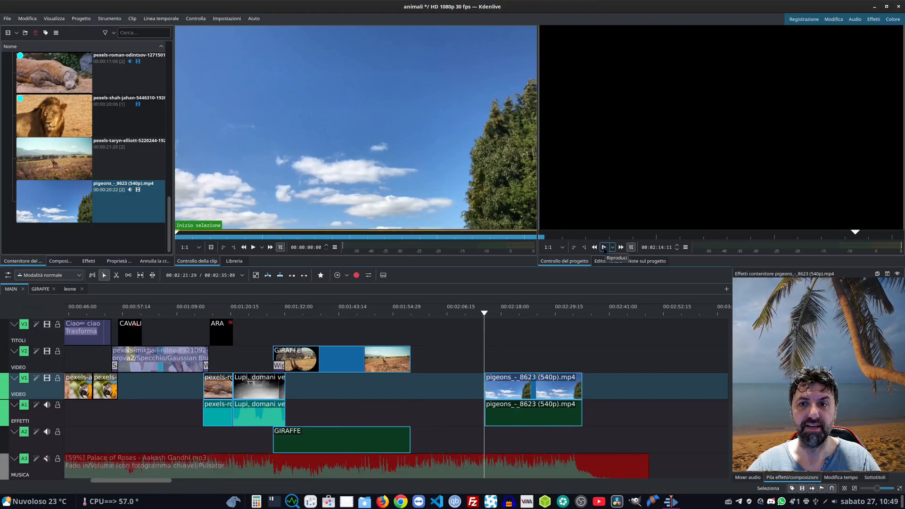
left_click(604, 248)
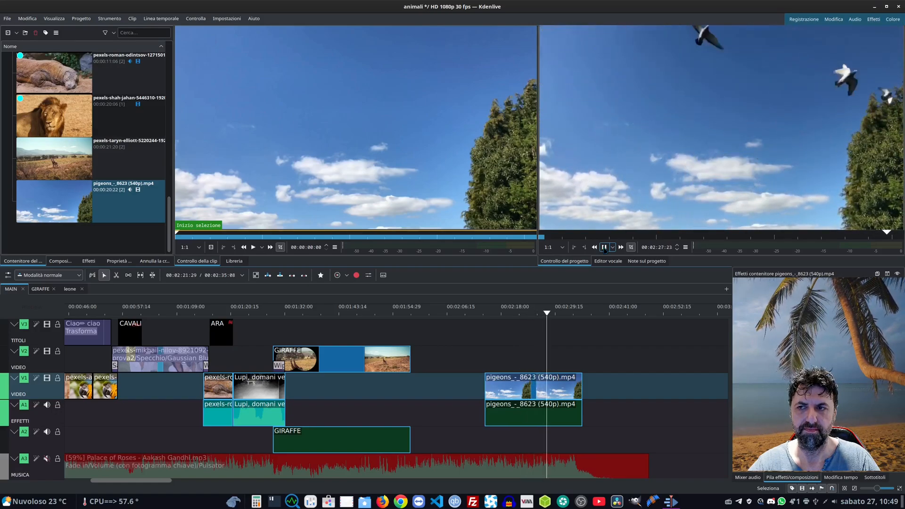
left_click(604, 248)
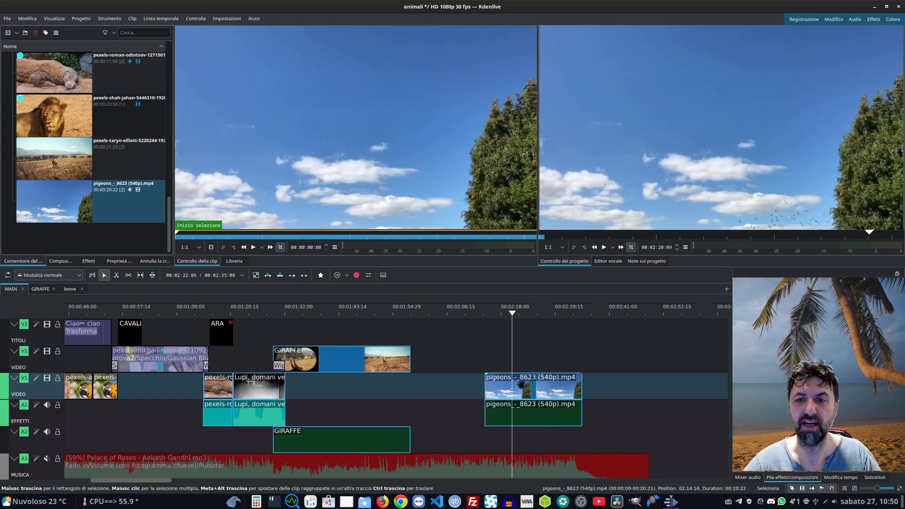
Step: Change the speed of the pigeons clip on track V1 to 50%
right_click(520, 384)
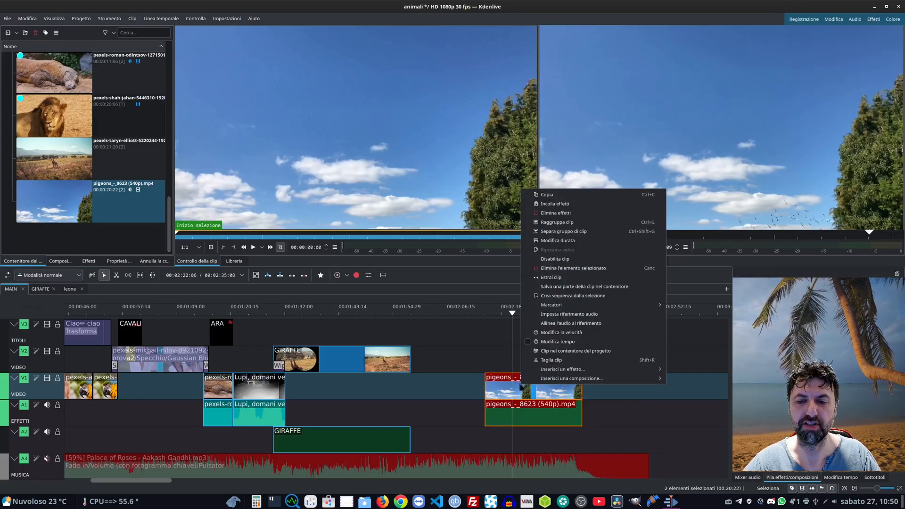
left_click(556, 333)
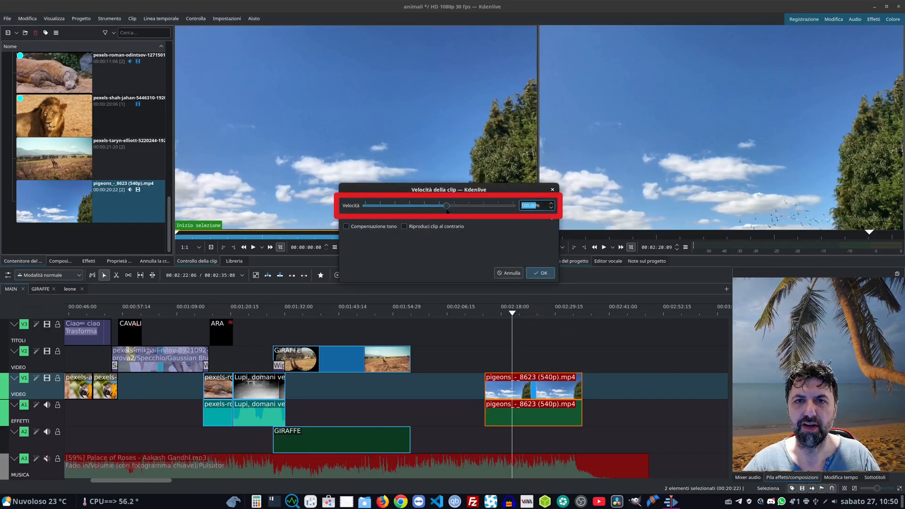
type("100")
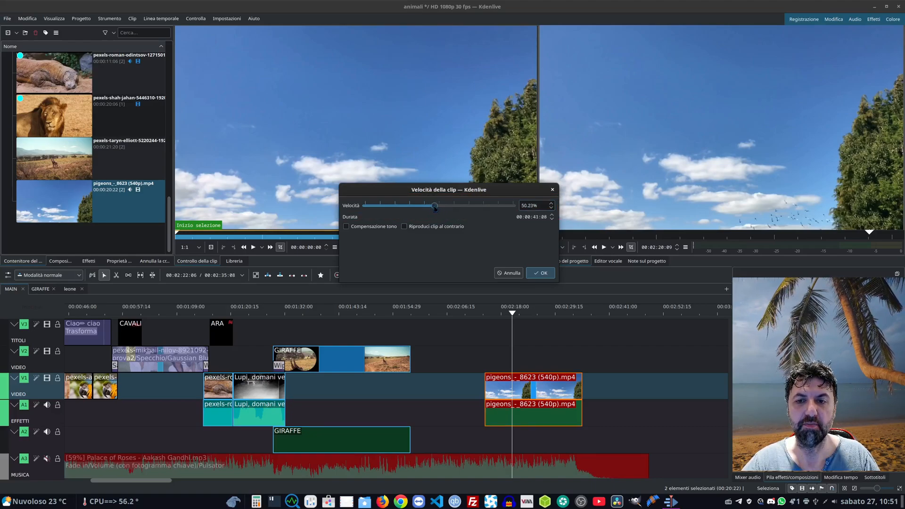
type("300")
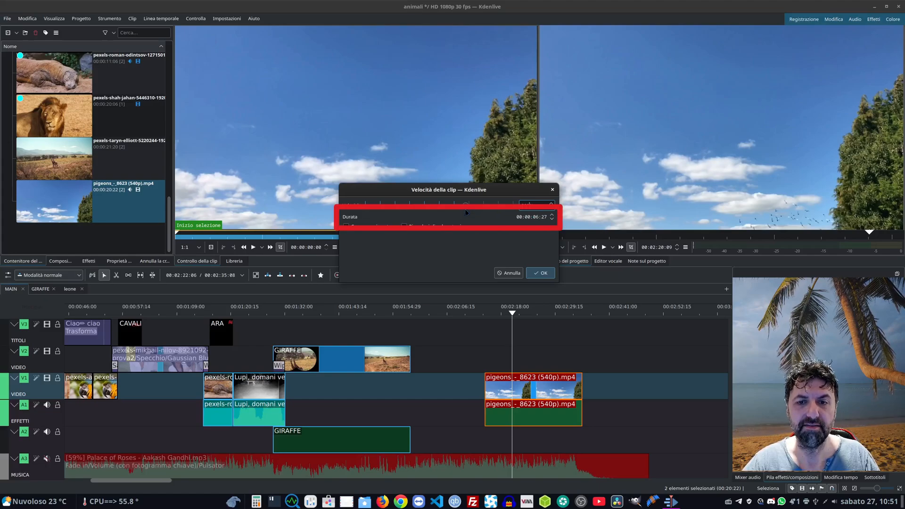
left_click_drag(465, 206, 433, 210)
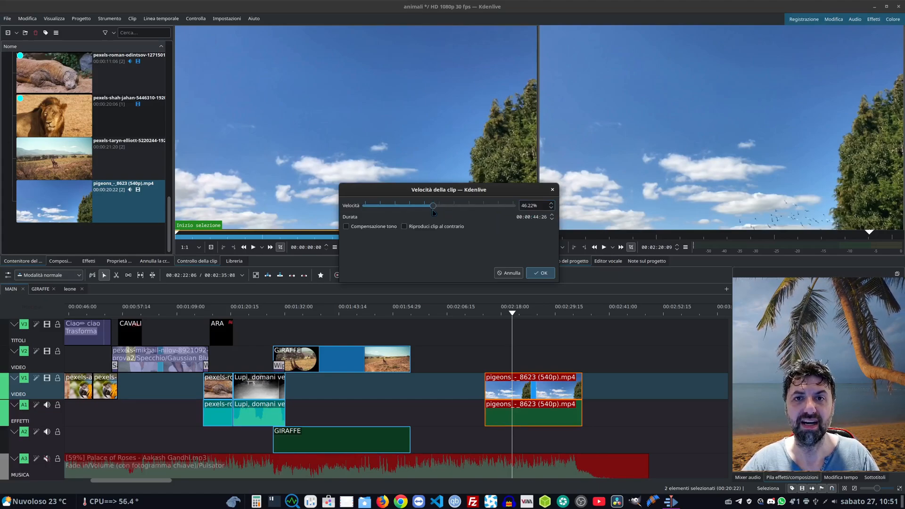
double_click(531, 205)
type("50")
key("Return")
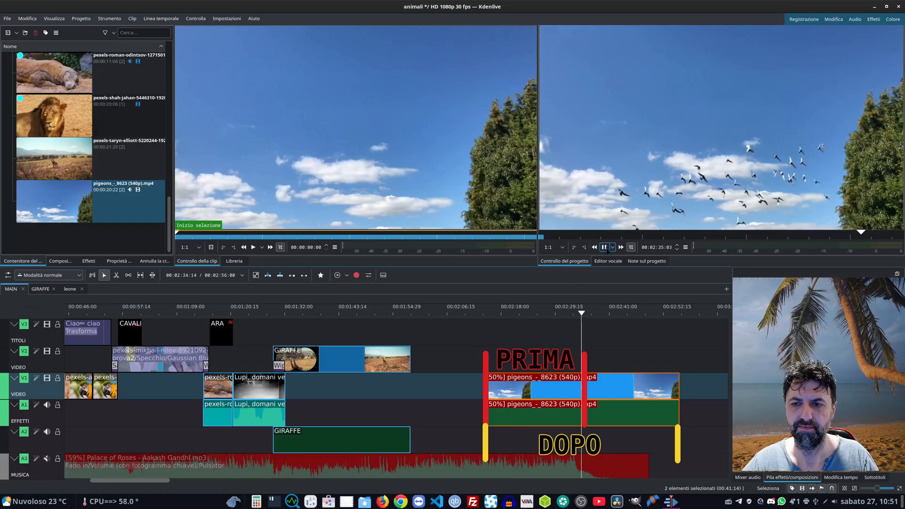
Step: Play the slowed pigeons clip in the project monitor to check its motion
left_click(605, 247)
left_click(605, 247)
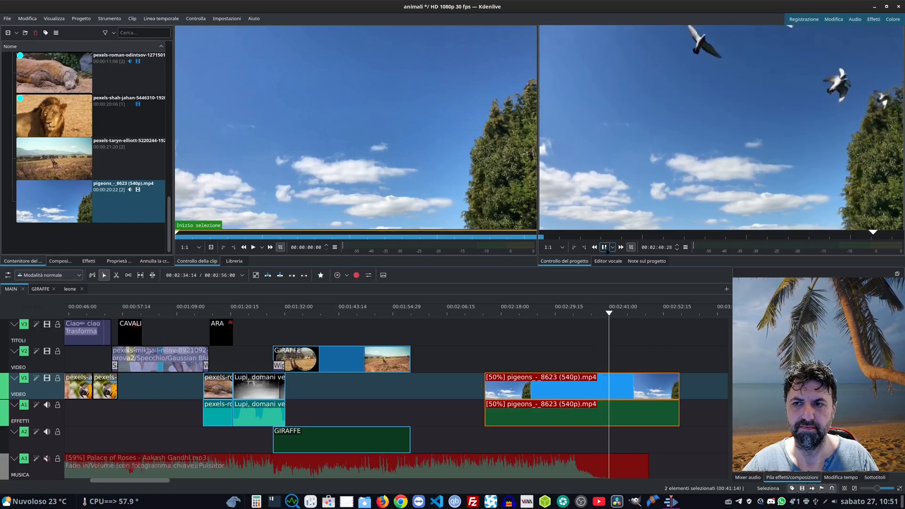
left_click(604, 247)
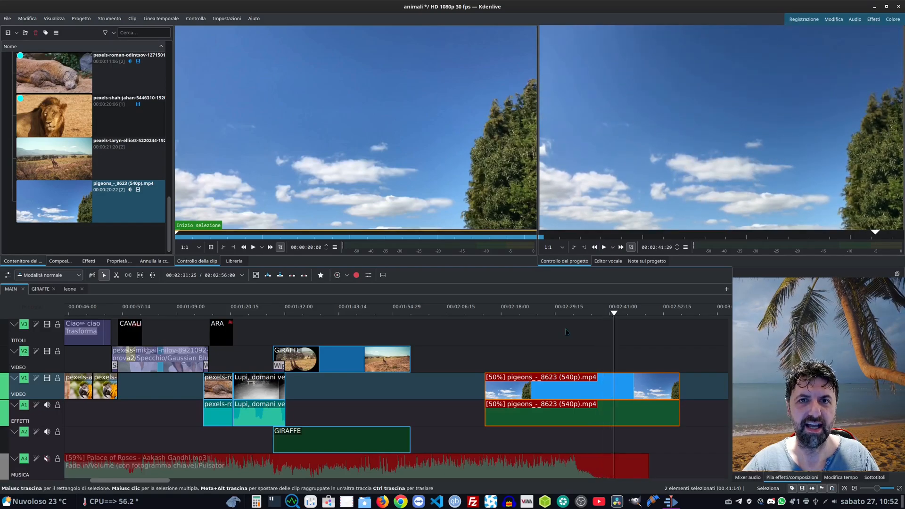
Step: Set the pigeons clip's speed to 300% and play it from its start
right_click(542, 382)
left_click(565, 331)
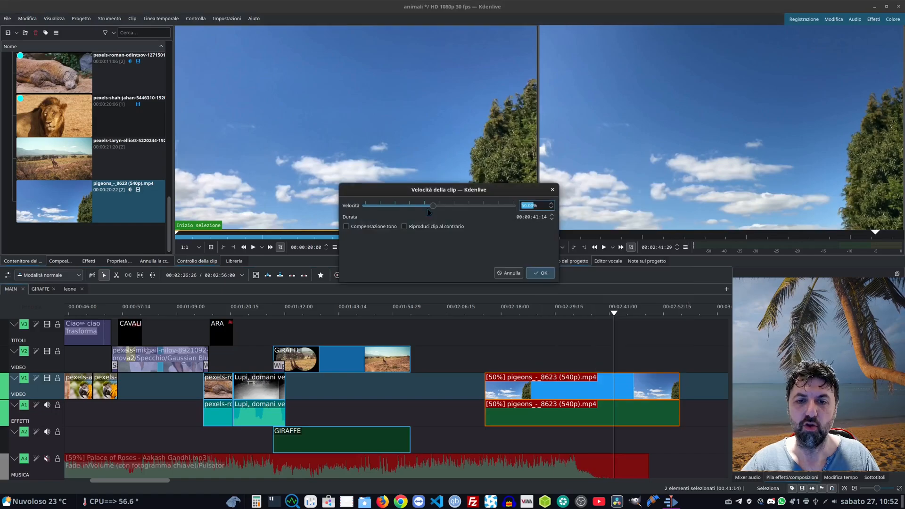
type("300")
key("Return")
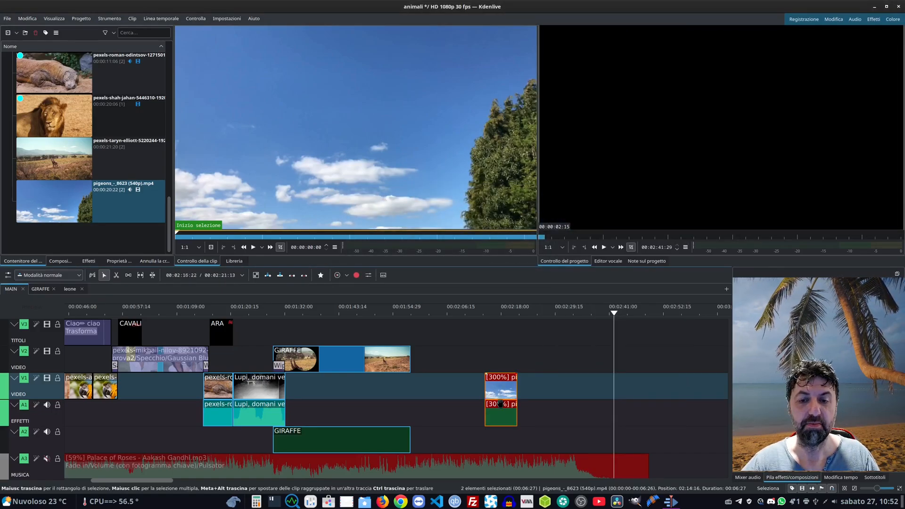
left_click(486, 312)
left_click(604, 247)
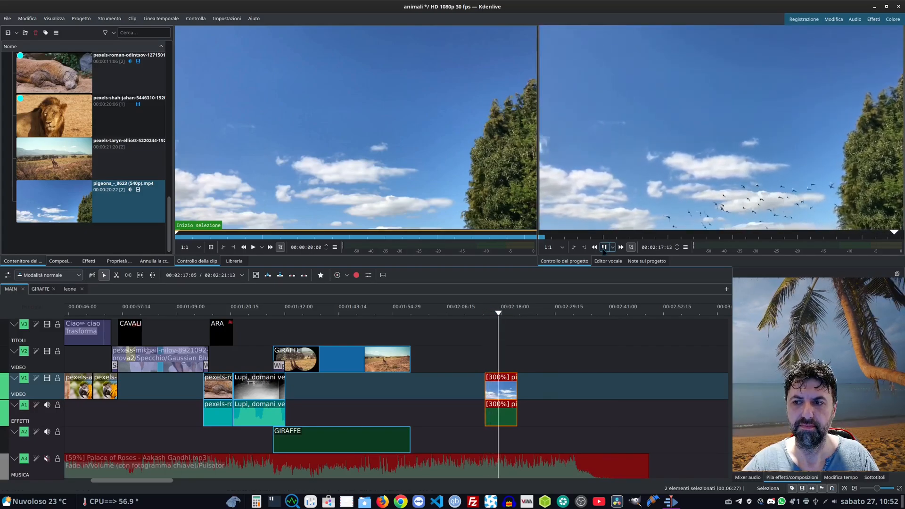
Step: Raise the pigeons clip's speed to about 4160%
right_click(498, 387)
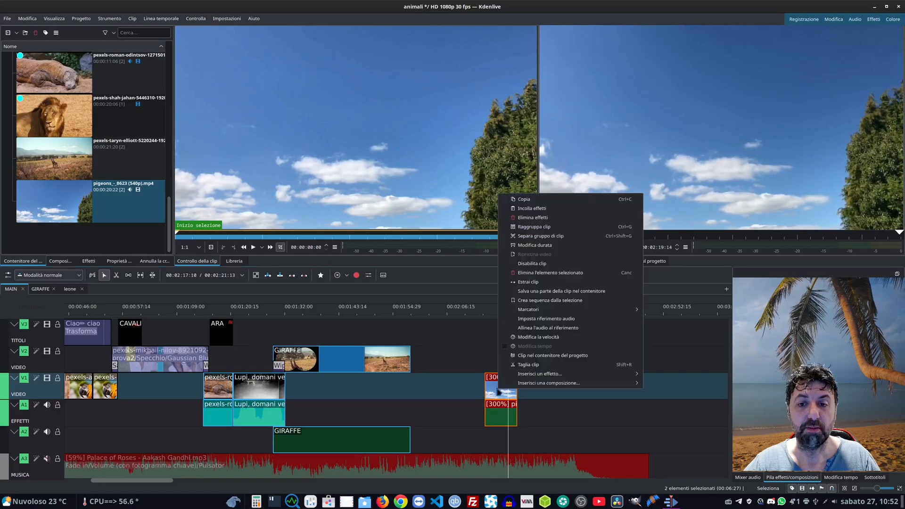
left_click(525, 337)
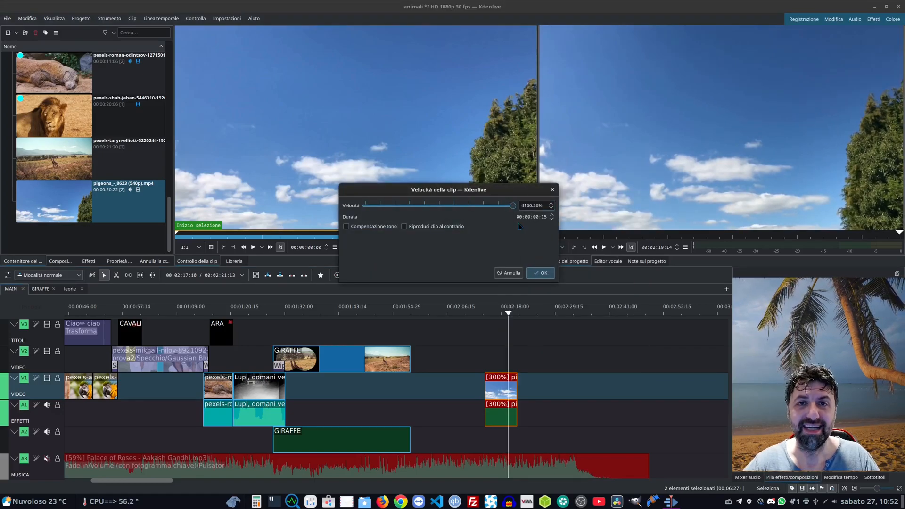
left_click(541, 273)
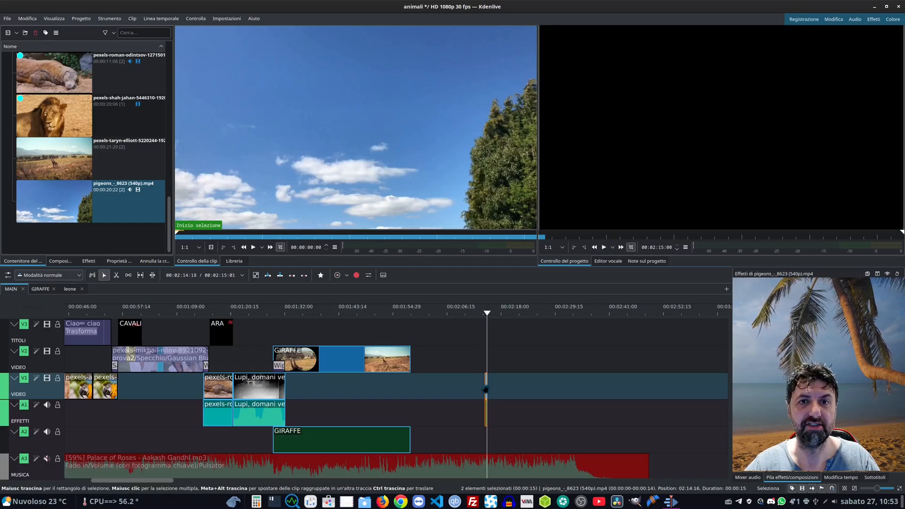
Step: Set the pigeons clip's speed to 200% with reverse playback enabled, and play the result
right_click(485, 389)
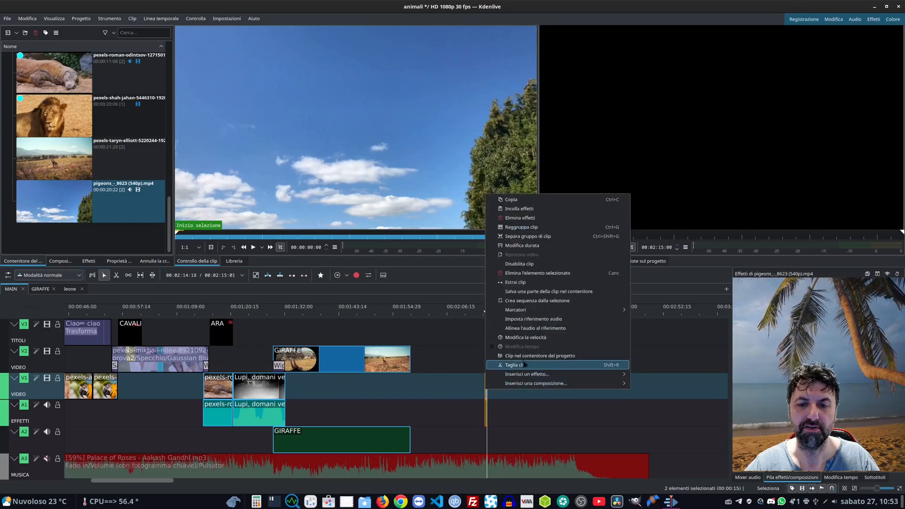
left_click(527, 331)
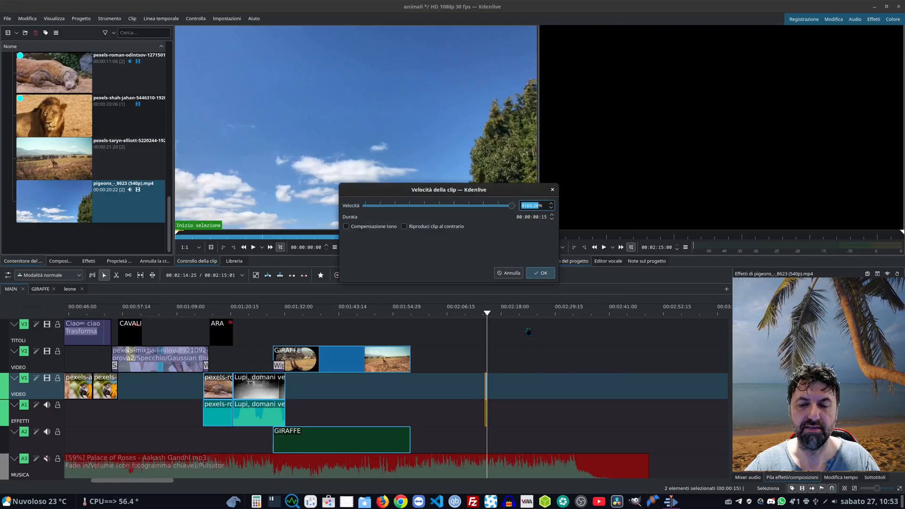
type("200")
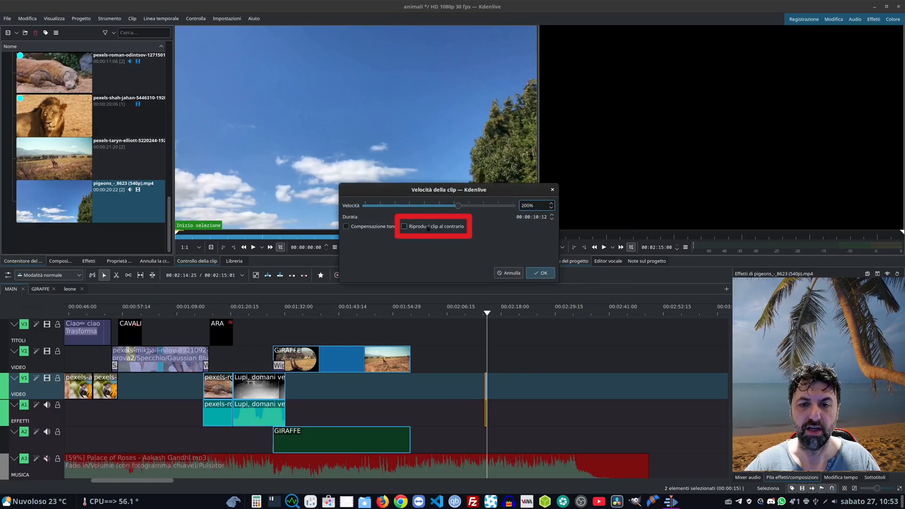
left_click(428, 227)
left_click(542, 274)
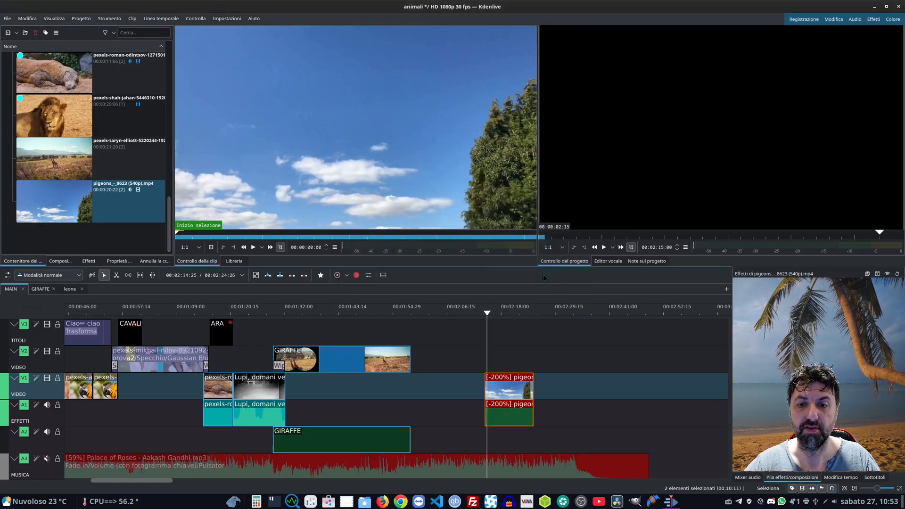
left_click(603, 249)
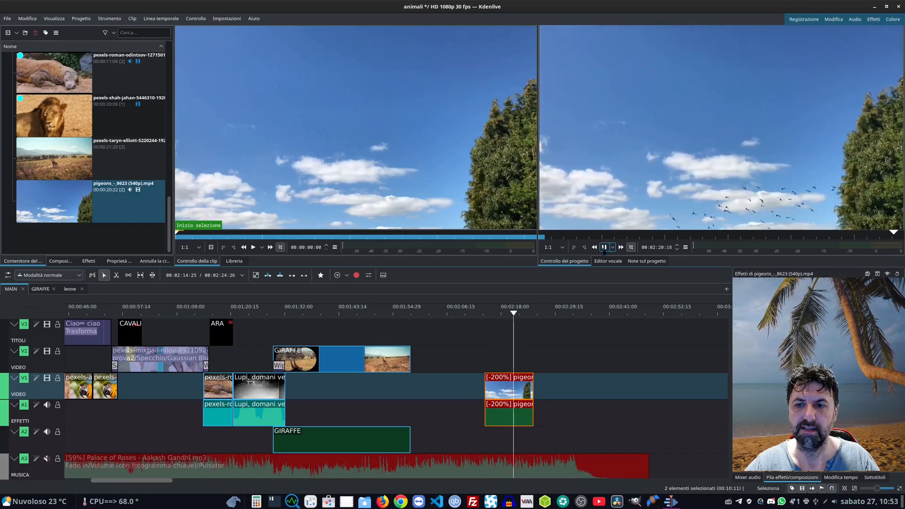
left_click(604, 247)
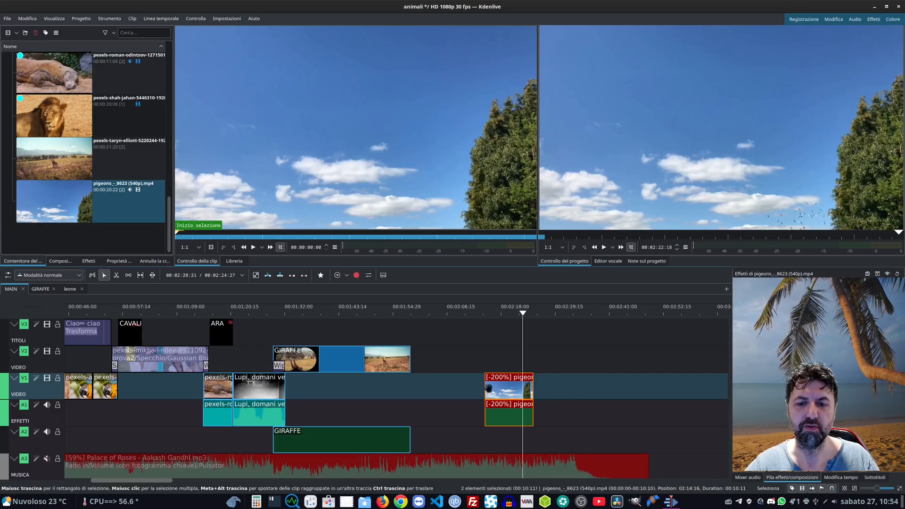
Step: Move the Lupi wolf clip with its audio along track V1 to a spot shortly after the pigeons clip
mouse_move(344, 220)
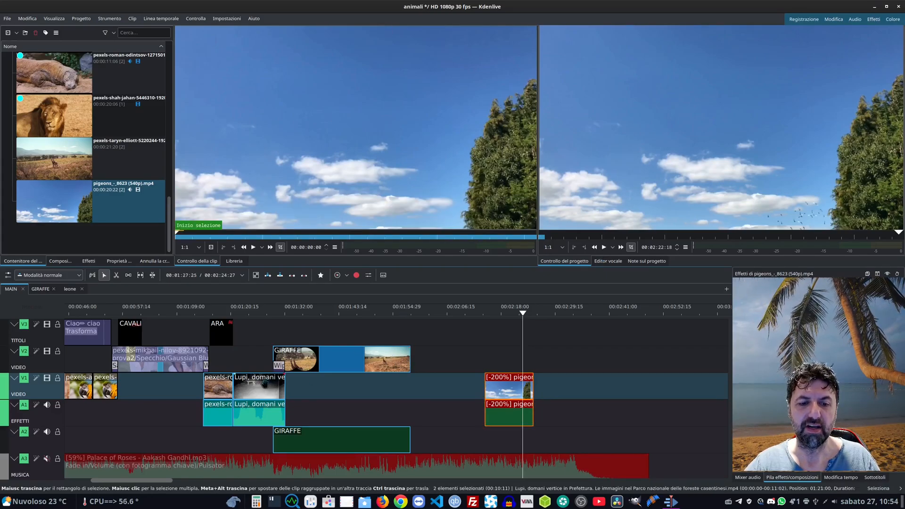
left_click_drag(258, 388, 573, 391)
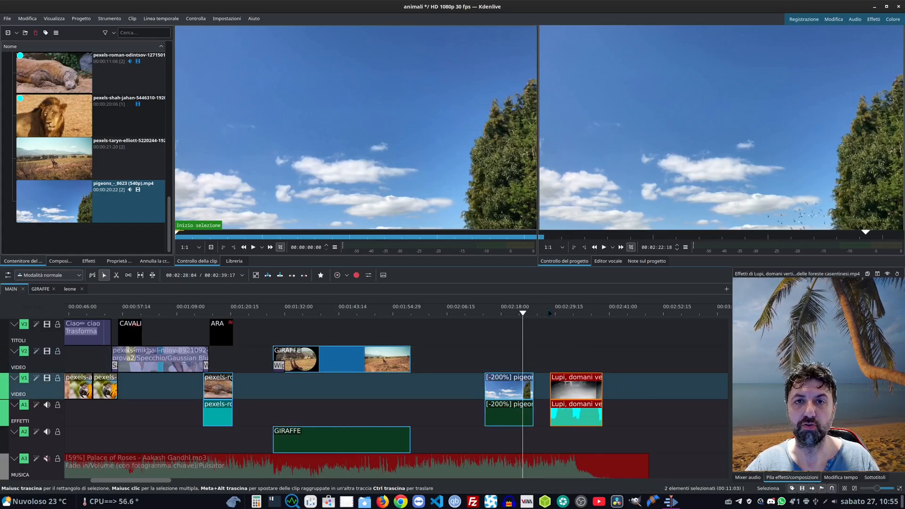
Step: Set the wolf clip's speed to 200% and play it to hear the audio
right_click(564, 390)
left_click(584, 339)
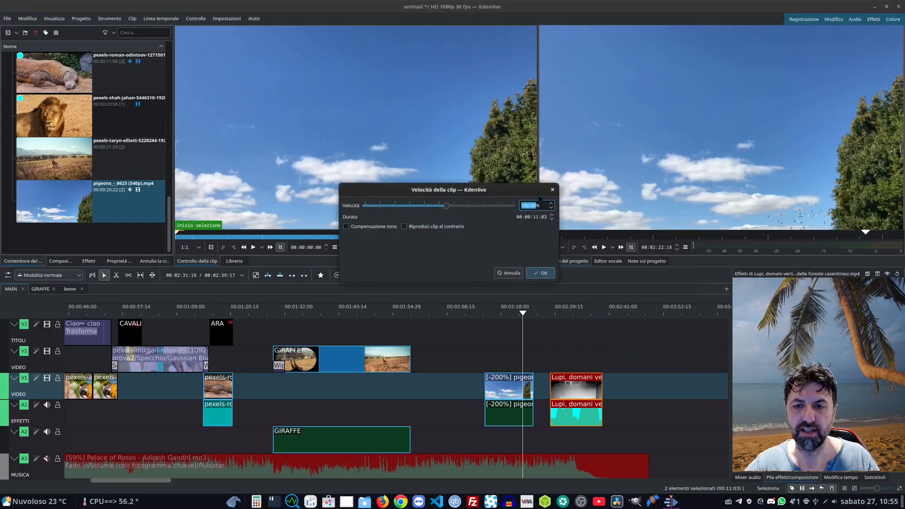
type("200")
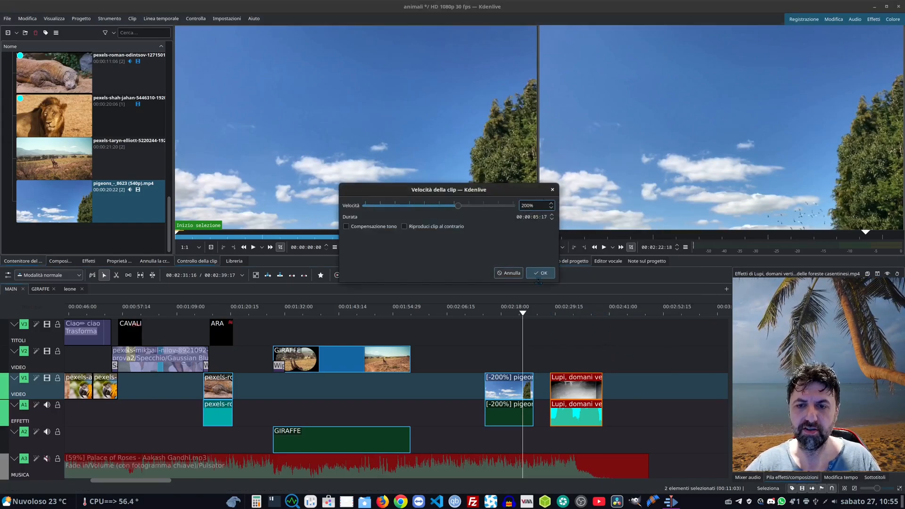
left_click(541, 273)
left_click(603, 247)
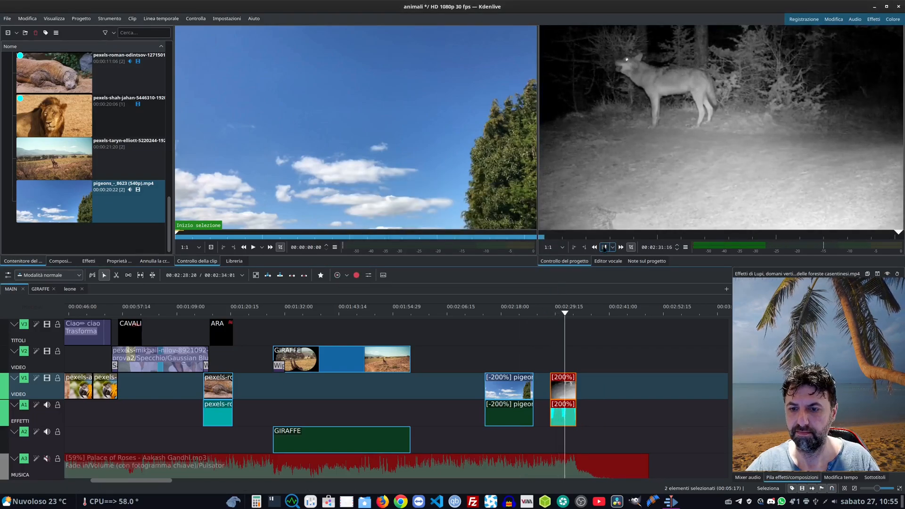
Step: Slow the wolf clip to about 64.5% speed and play it
right_click(565, 386)
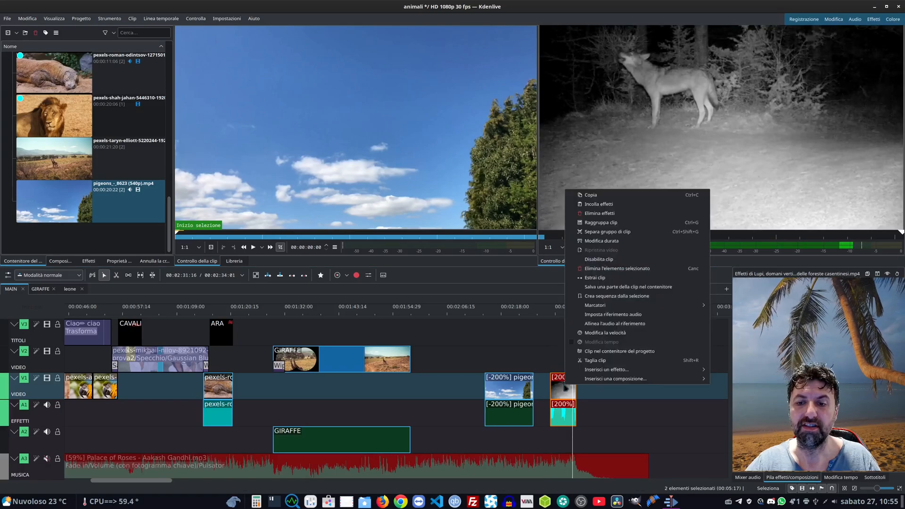
left_click(605, 333)
left_click(432, 205)
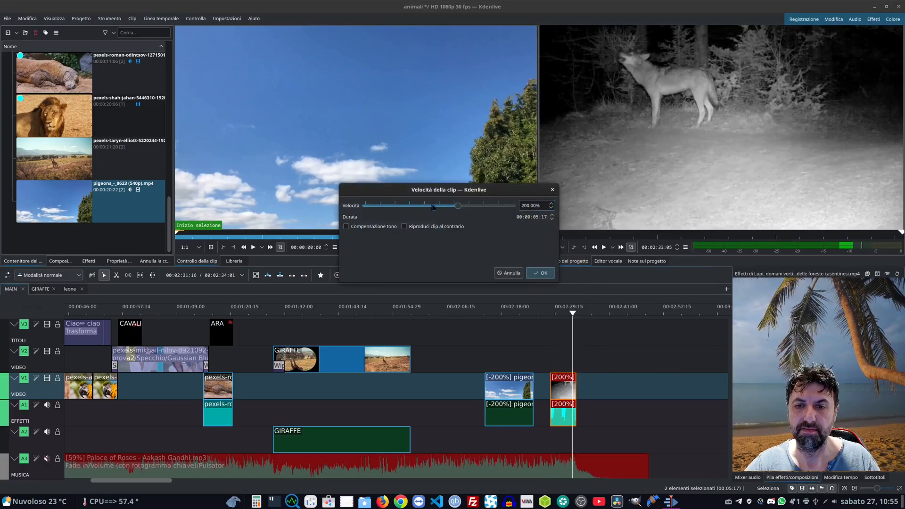
left_click_drag(453, 209, 444, 210)
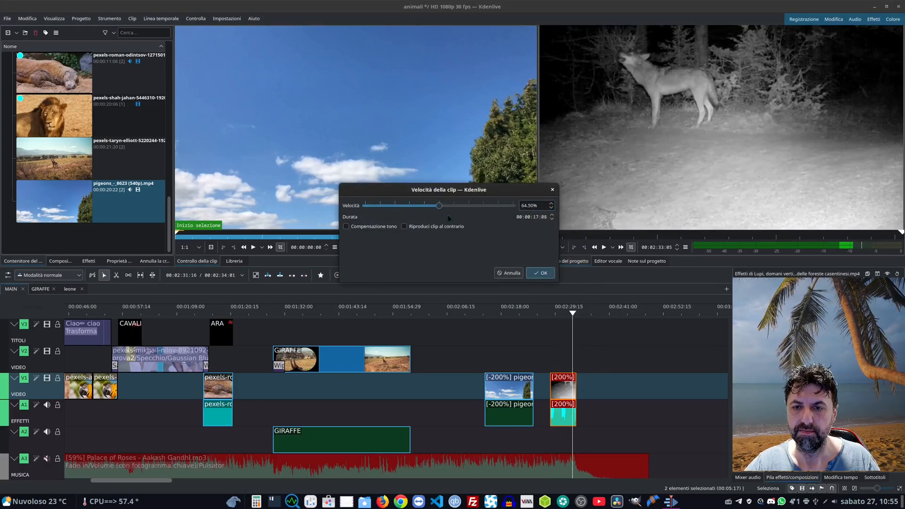
left_click(543, 273)
left_click(604, 247)
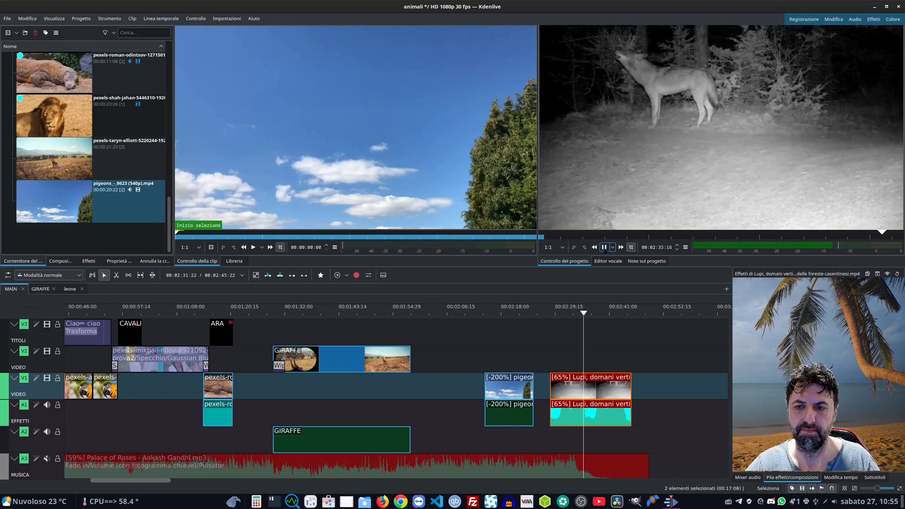
Step: Set the wolf clip's speed back to 100% and play it
right_click(584, 393)
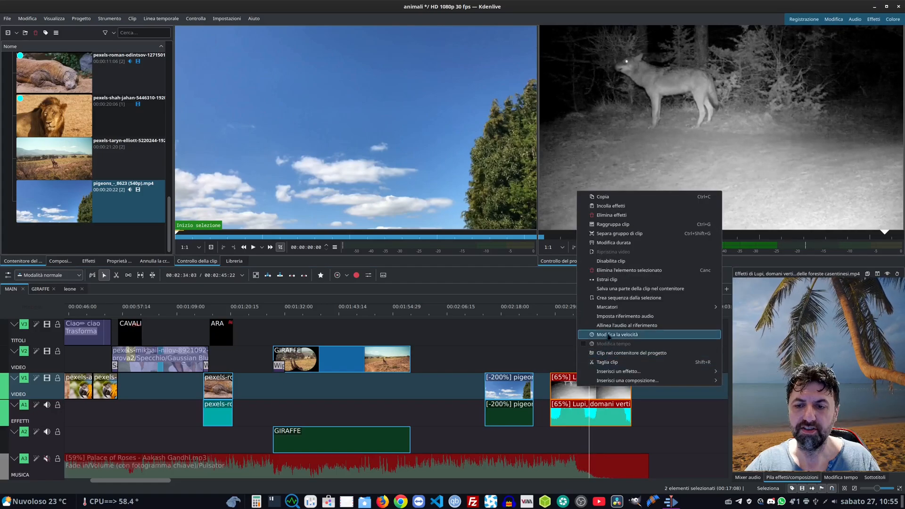
left_click(609, 335)
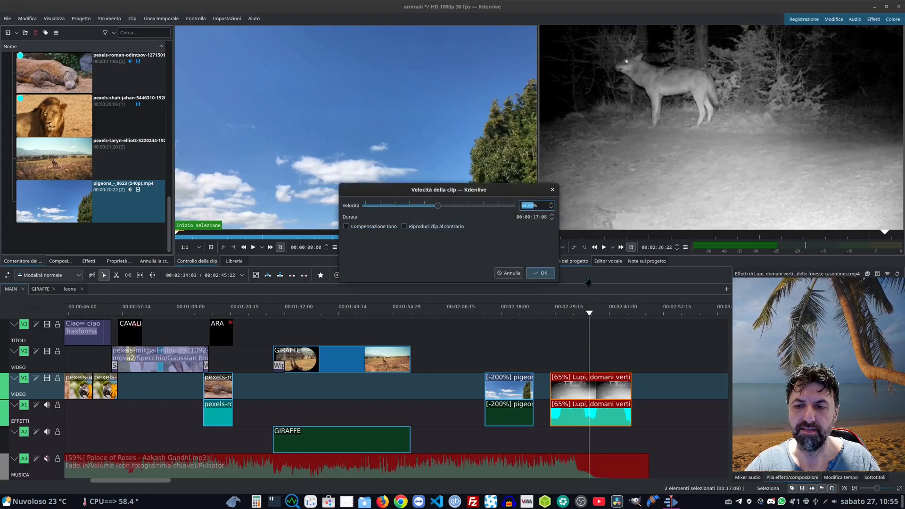
left_click(541, 274)
left_click(604, 247)
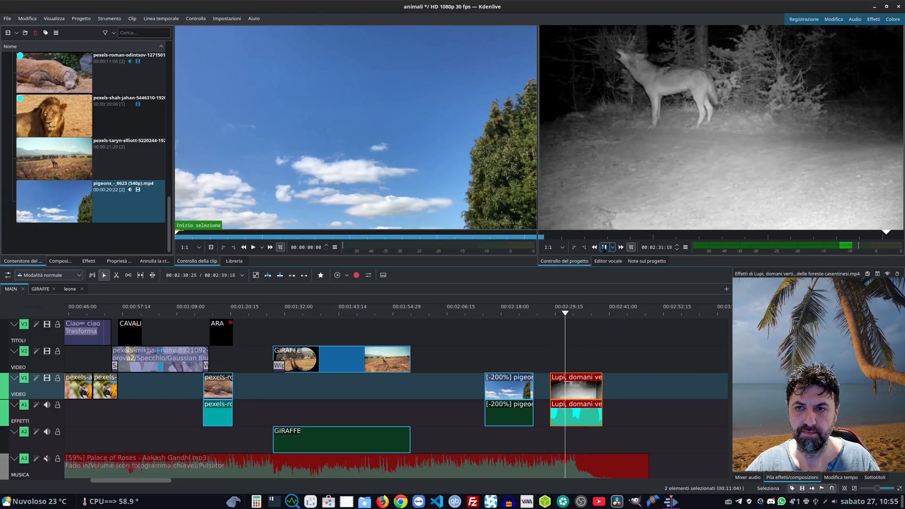
Step: Set the wolf clip's speed to 200% with pitch compensation enabled and play it to hear the audio
left_click(604, 247)
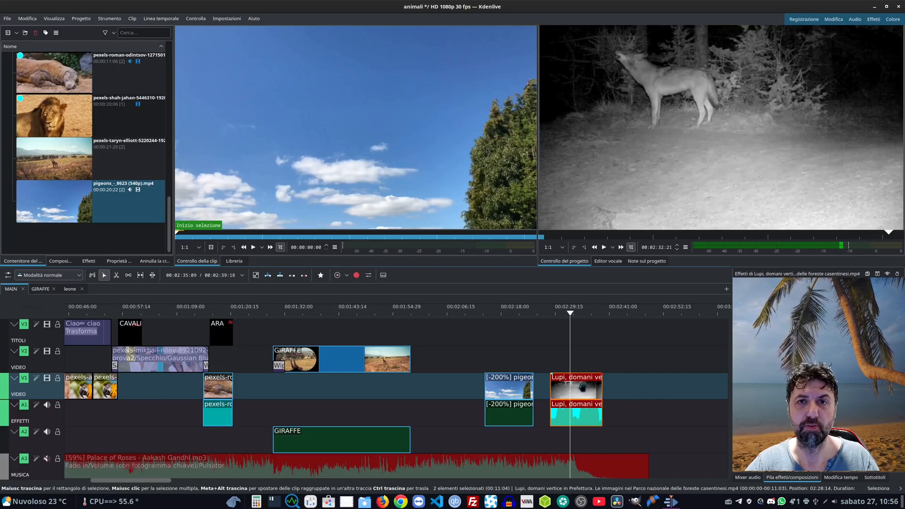
right_click(582, 387)
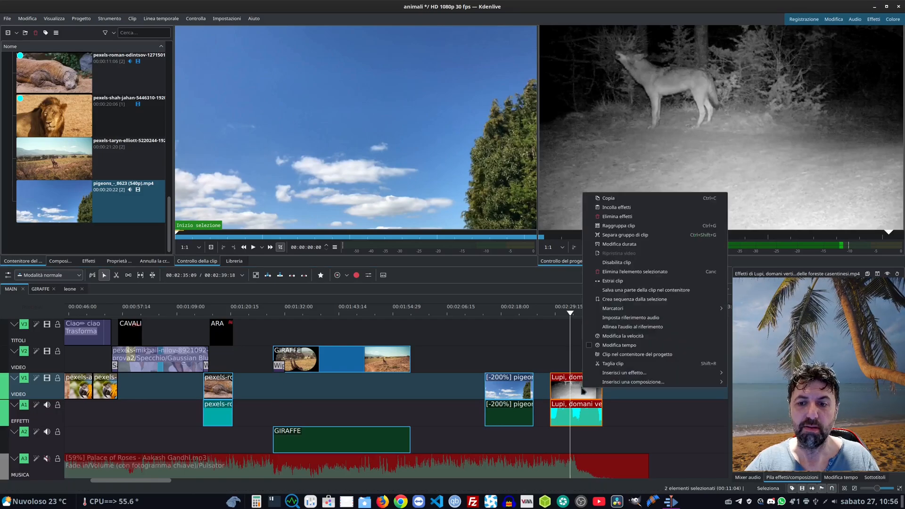
left_click(608, 344)
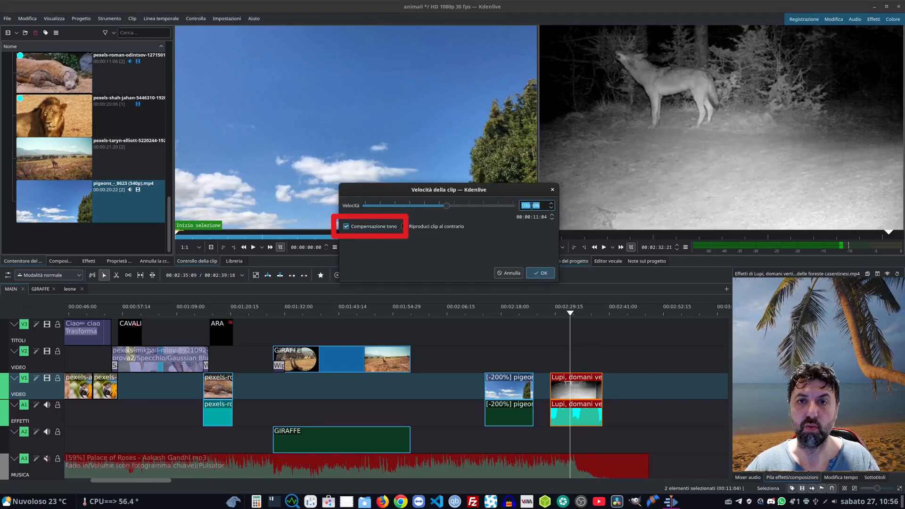
type("200")
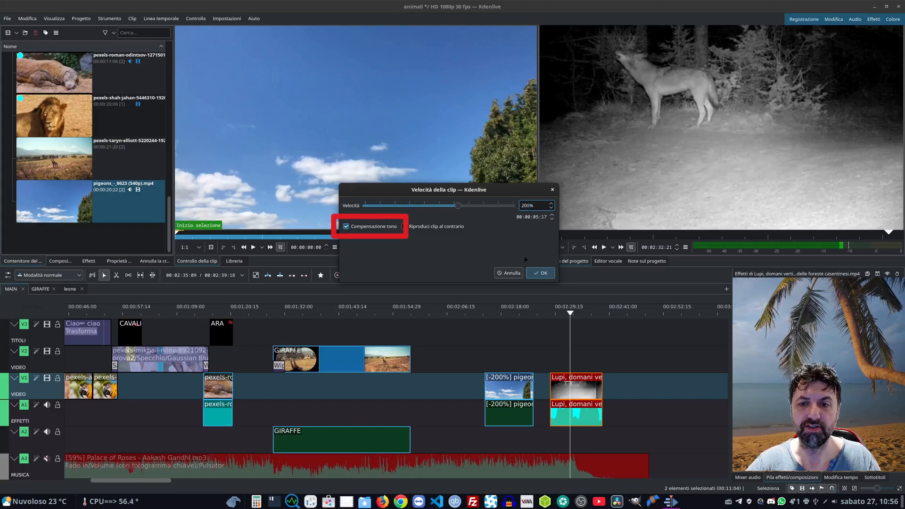
left_click(539, 272)
left_click(604, 248)
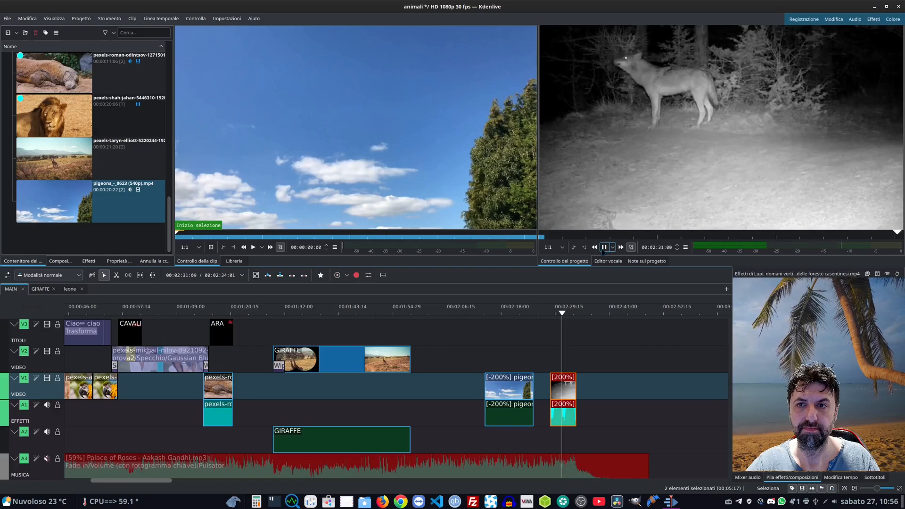
right_click(562, 393)
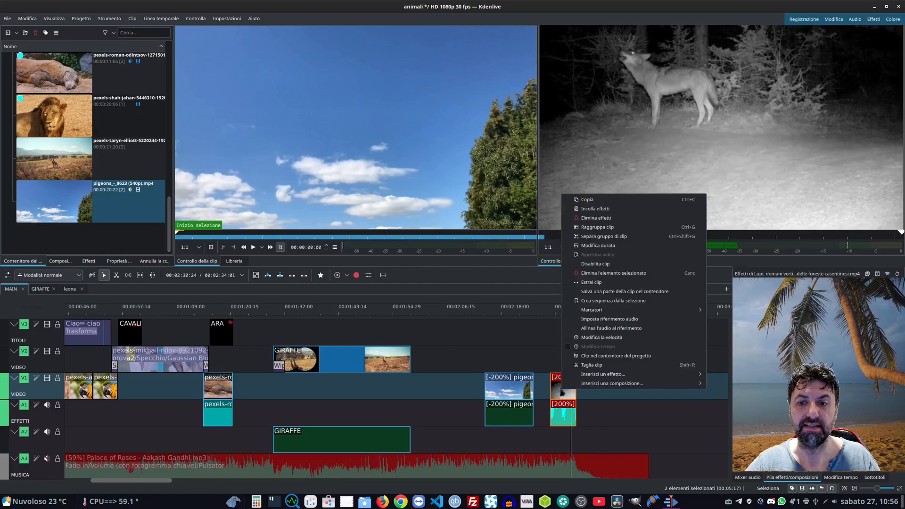
left_click(594, 337)
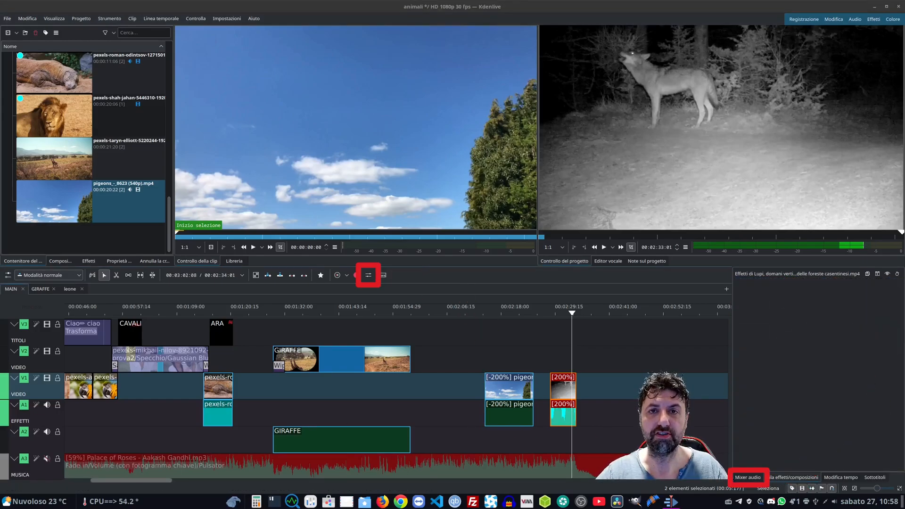
Step: Show the audio mixer, unmute the A3 MUSICA track and solo it
left_click(369, 277)
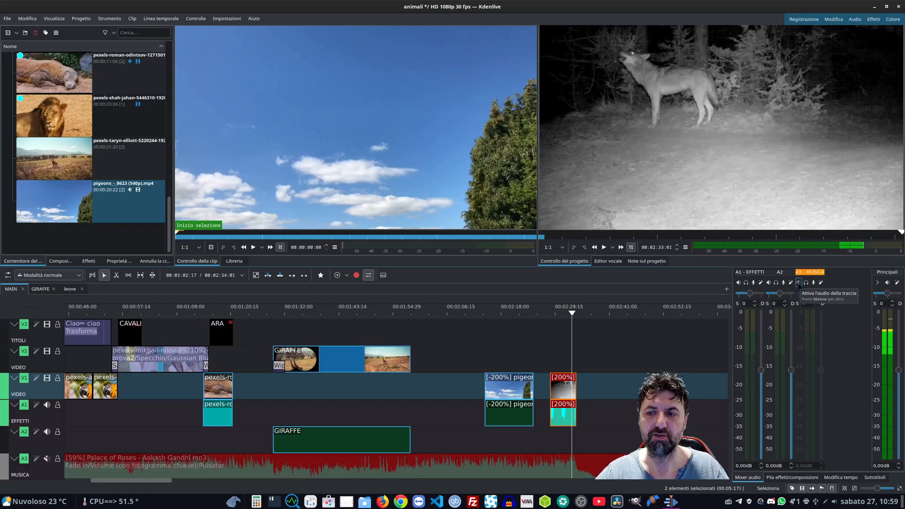
left_click(798, 283)
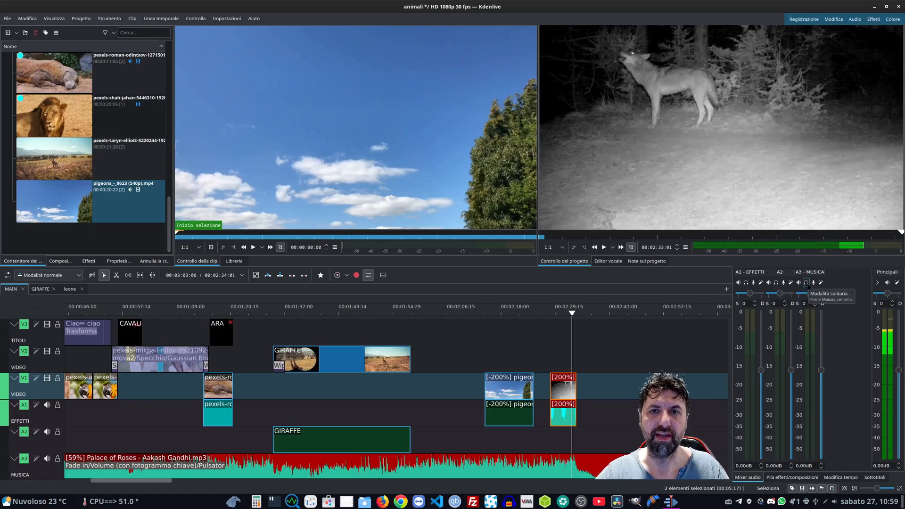
left_click(806, 283)
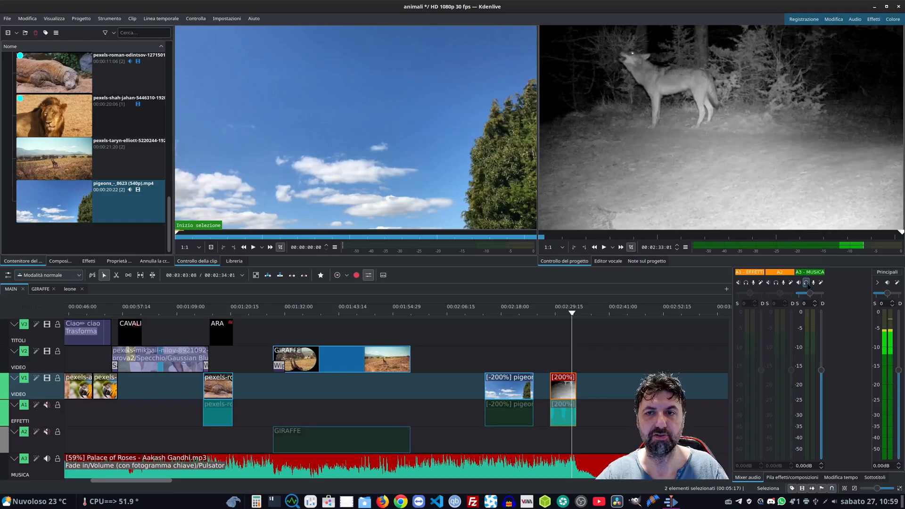
left_click(805, 283)
left_click(813, 283)
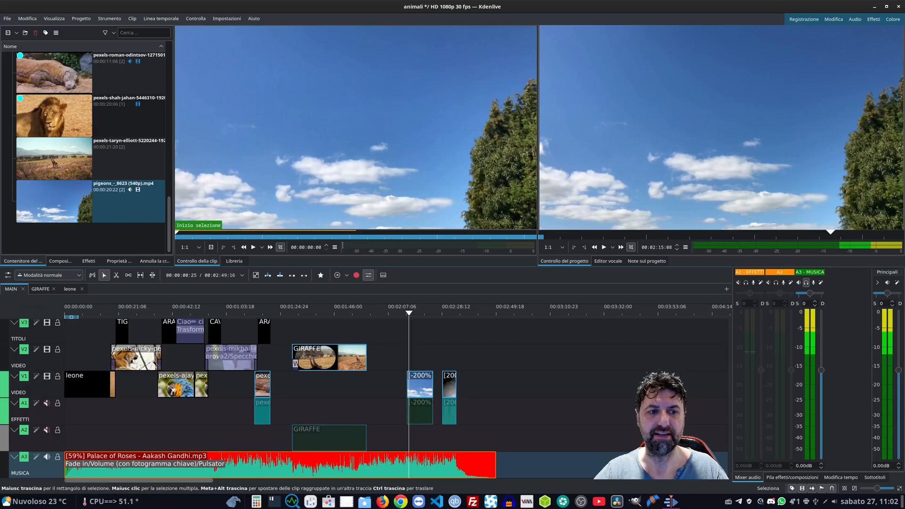
Step: Set the Palace of Roses music clip on A3 to 207.13% speed without pitch compensation and play it
left_click(44, 306)
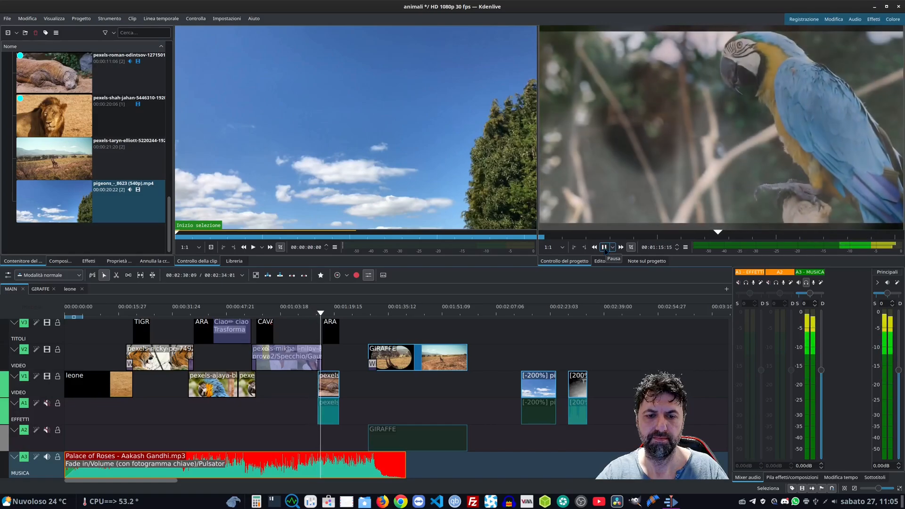
right_click(350, 466)
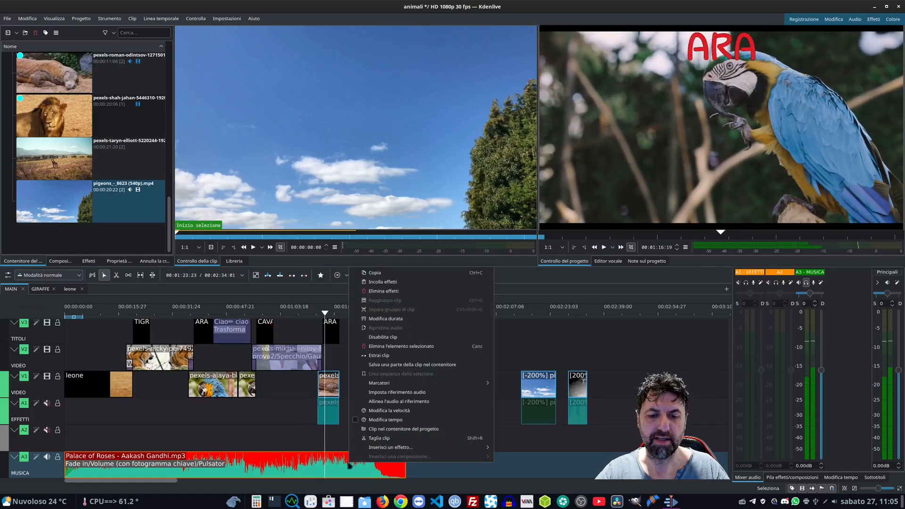
left_click(409, 412)
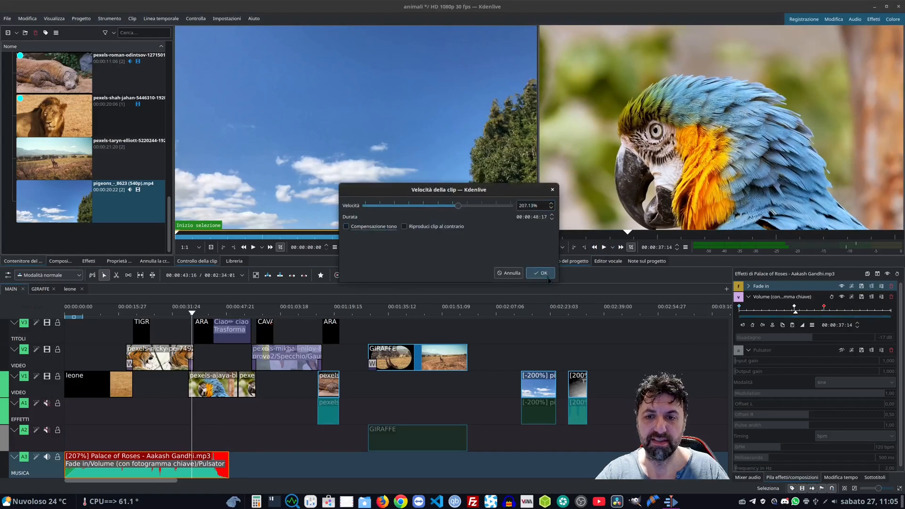
left_click(540, 272)
left_click(604, 247)
left_click(603, 247)
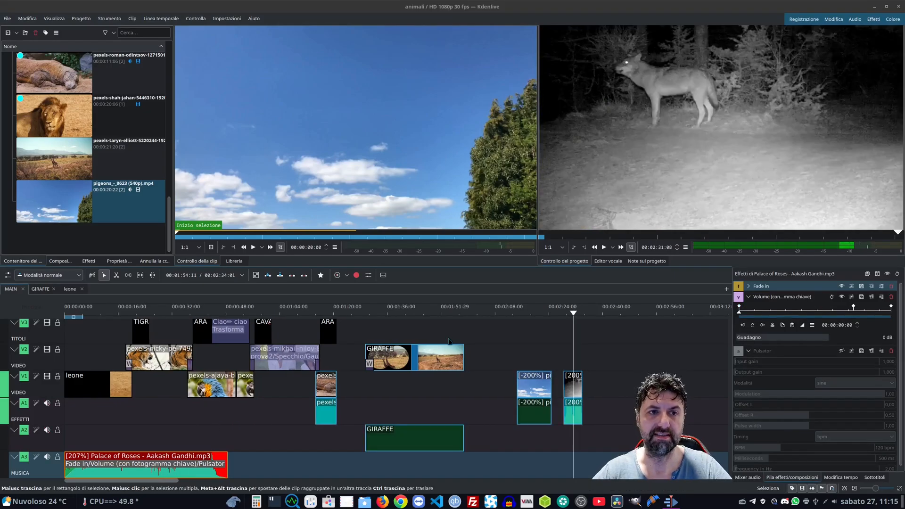
Step: Place the marked section of Registrazione 6.mp3 from the project bin on track A1, shortly after the wolf clip
scroll(59, 132, "up", 10)
left_click(59, 121)
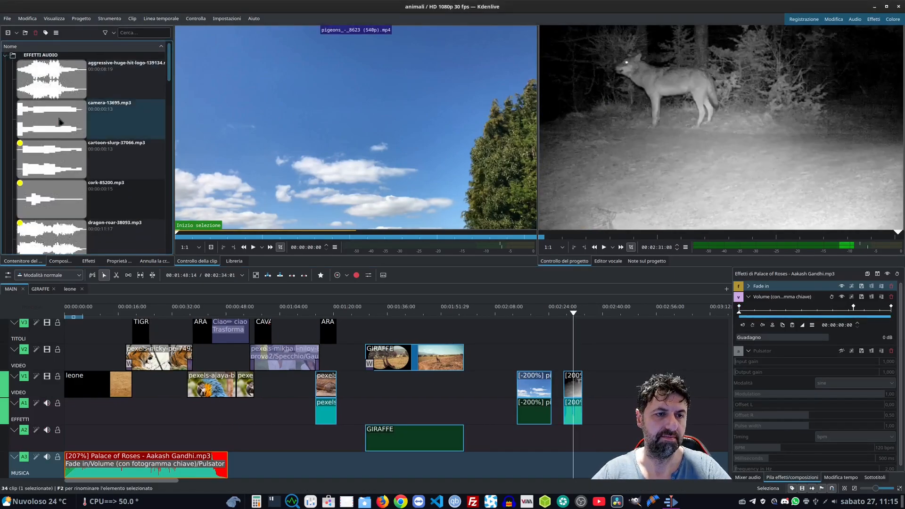
left_click(59, 70)
left_click(629, 394)
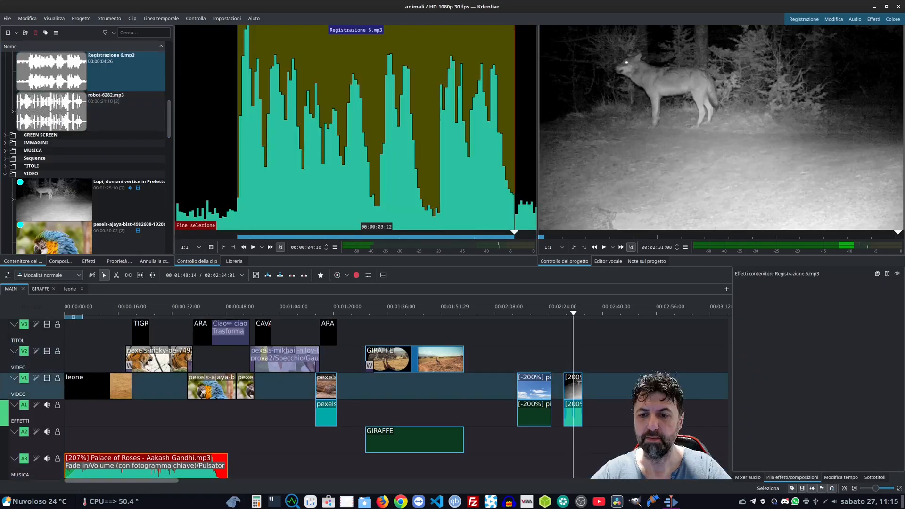
left_click_drag(371, 141, 609, 423)
Step: Play the Registrazione 6.mp3 clip on track A1 from its start at its original speed
scroll(431, 418, "down", 5)
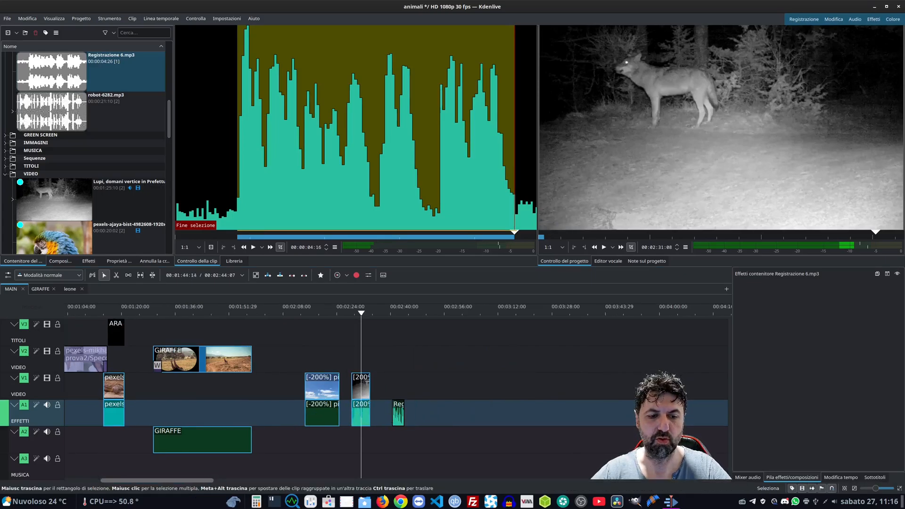
left_click_drag(211, 481, 153, 481)
scroll(288, 409, "down", 9)
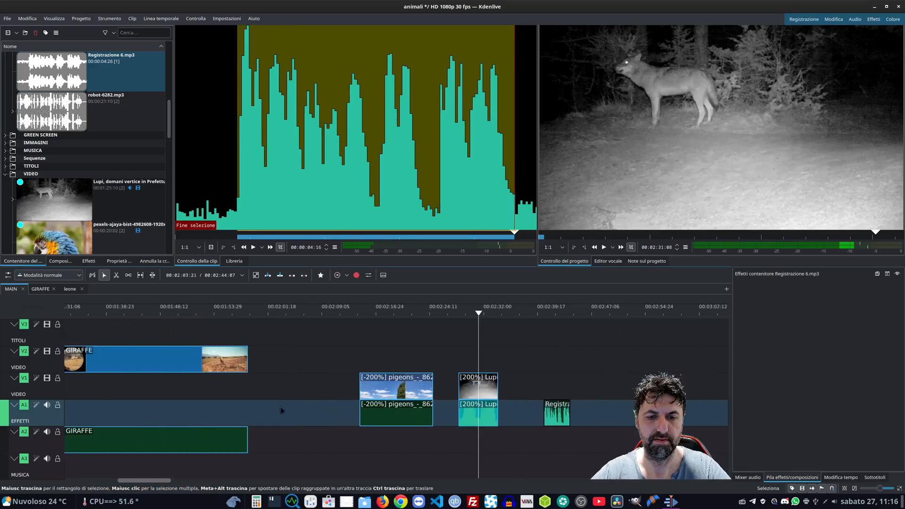
scroll(274, 411, "down", 3)
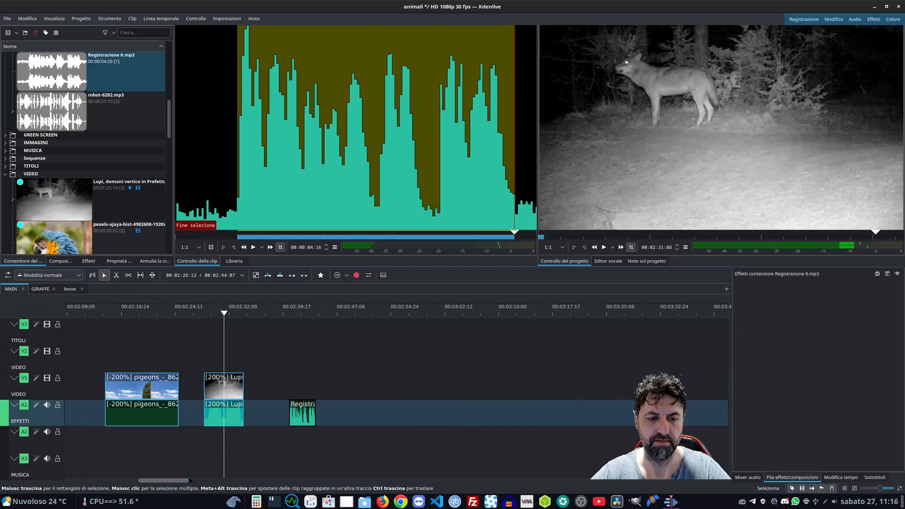
scroll(274, 386, "up", 2)
left_click(313, 310)
left_click(604, 247)
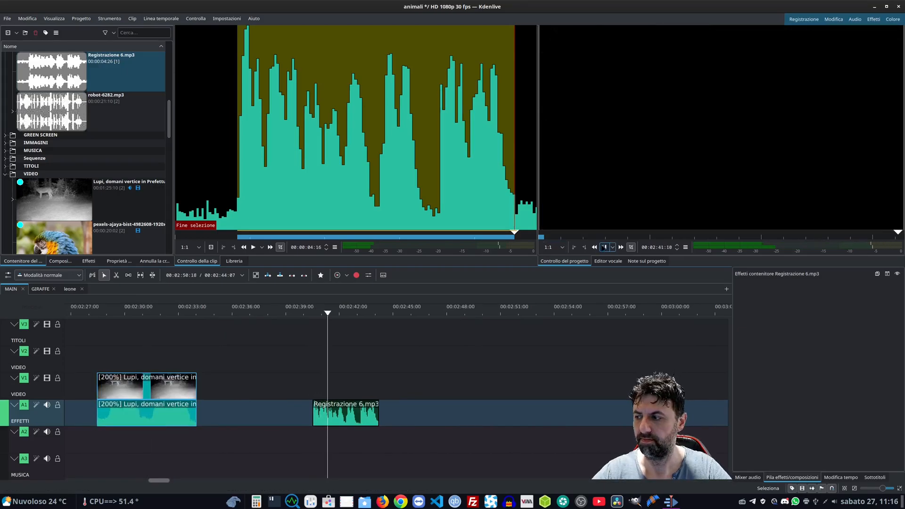
Step: Set the Registrazione 6.mp3 clip's speed to 180% without pitch compensation and play it
right_click(338, 414)
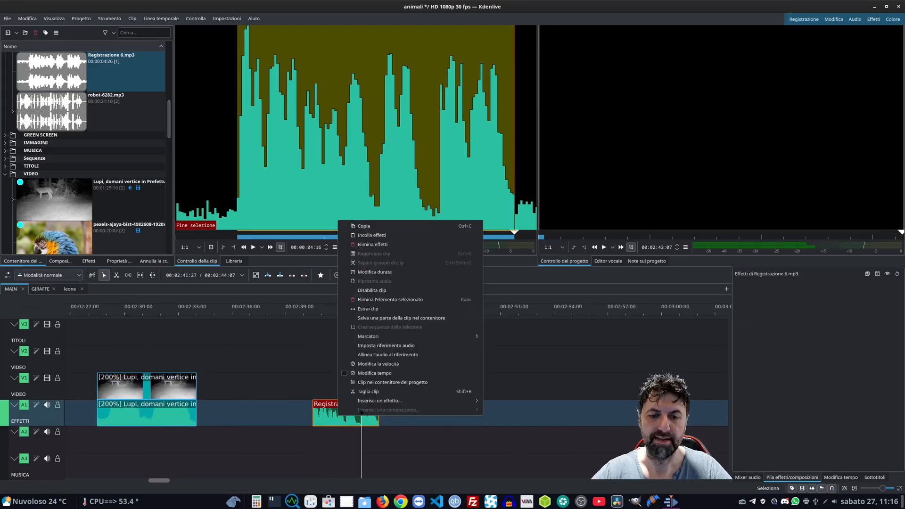
left_click(386, 364)
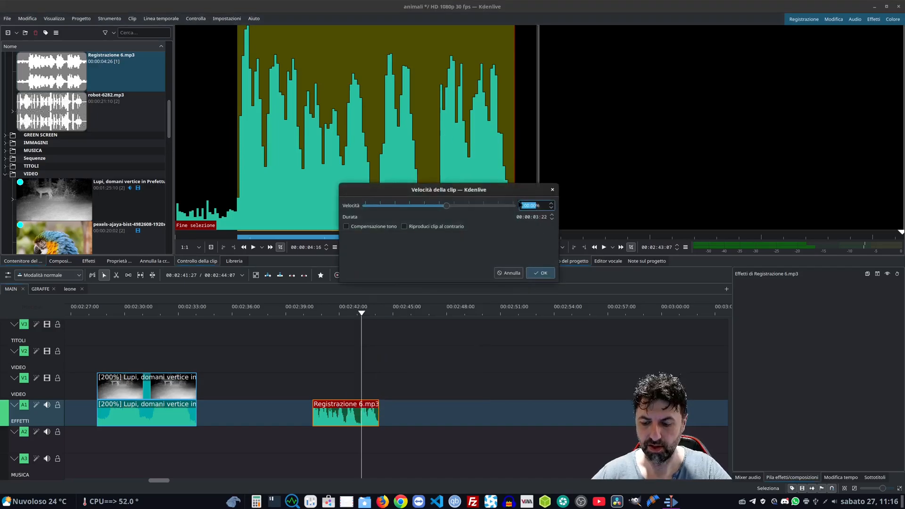
type("180")
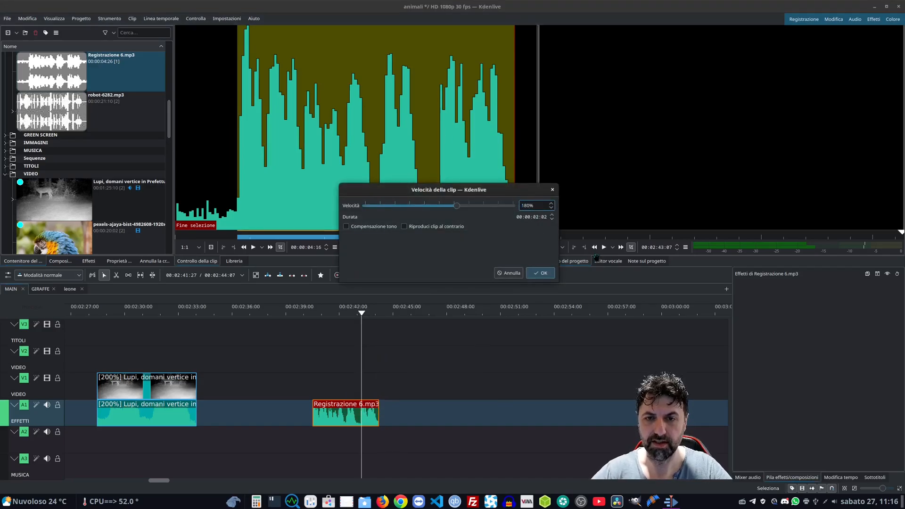
key("Return")
left_click(603, 247)
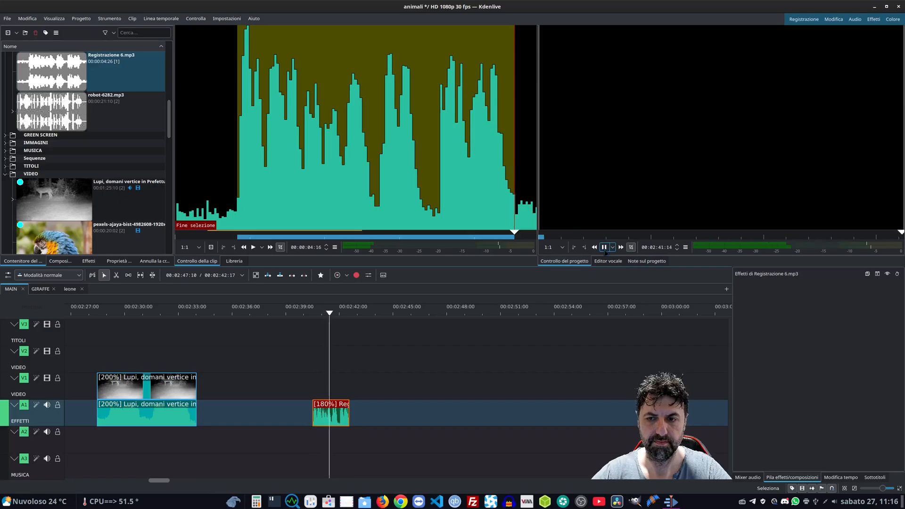
Step: Enable pitch compensation for the sped-up Registrazione 6.mp3 clip and play it again
right_click(325, 415)
left_click(371, 365)
left_click(359, 226)
left_click(540, 273)
key("space")
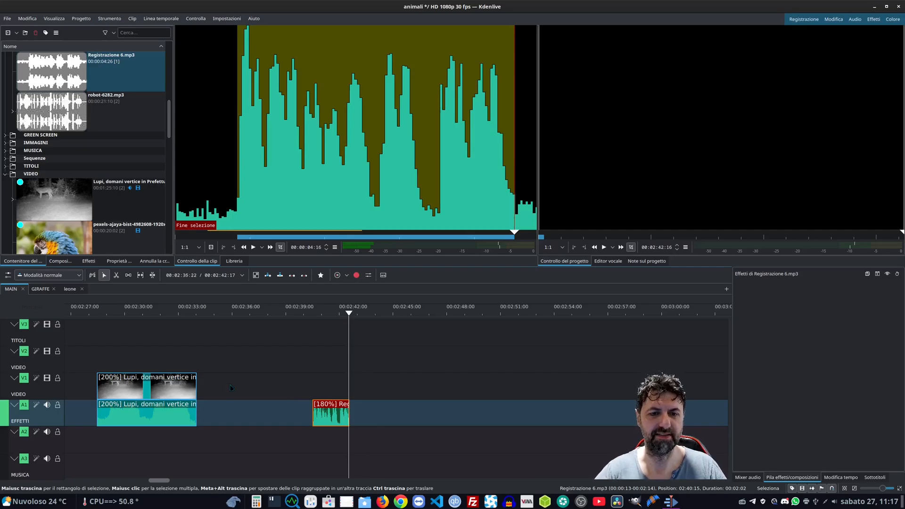
Step: Move the wolf clip directly after the pexels-roman-odintsov clip on V1 and set its speed to 100%
scroll(251, 380, "up", 18)
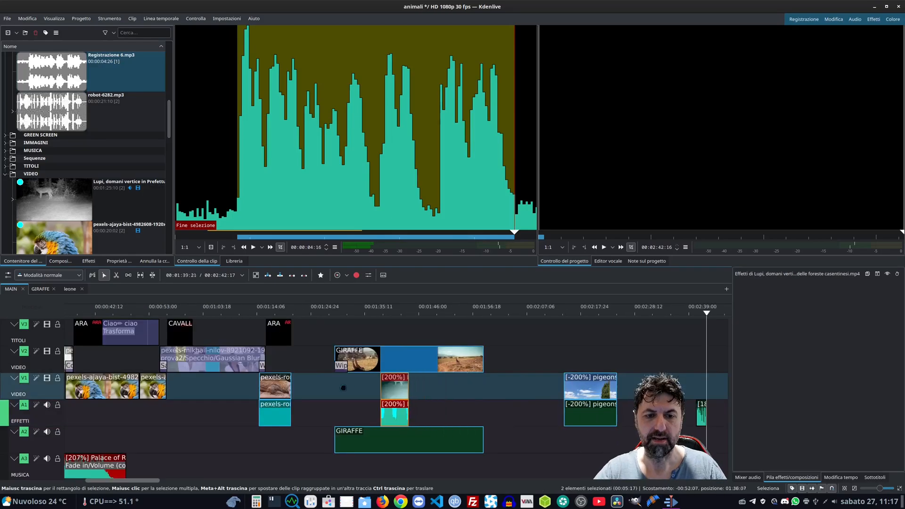
left_click_drag(343, 386, 301, 386)
right_click(309, 388)
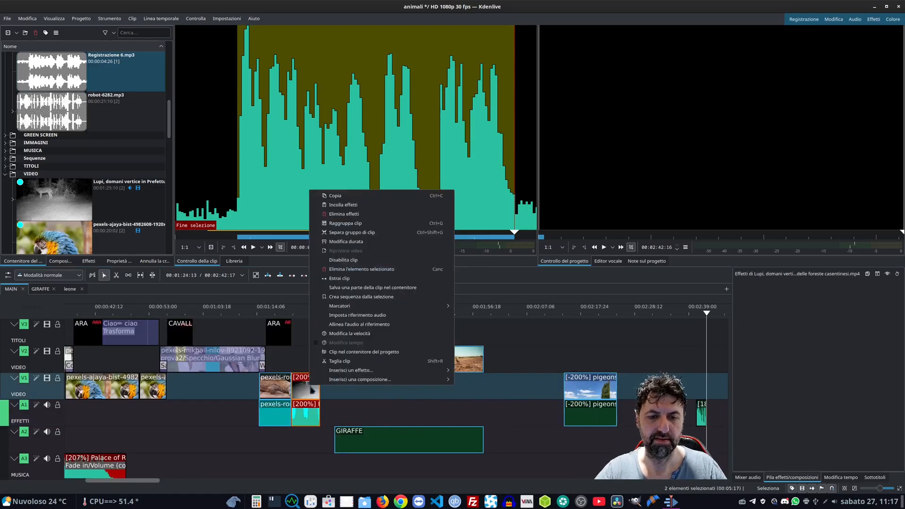
right_click(311, 389)
left_click(353, 335)
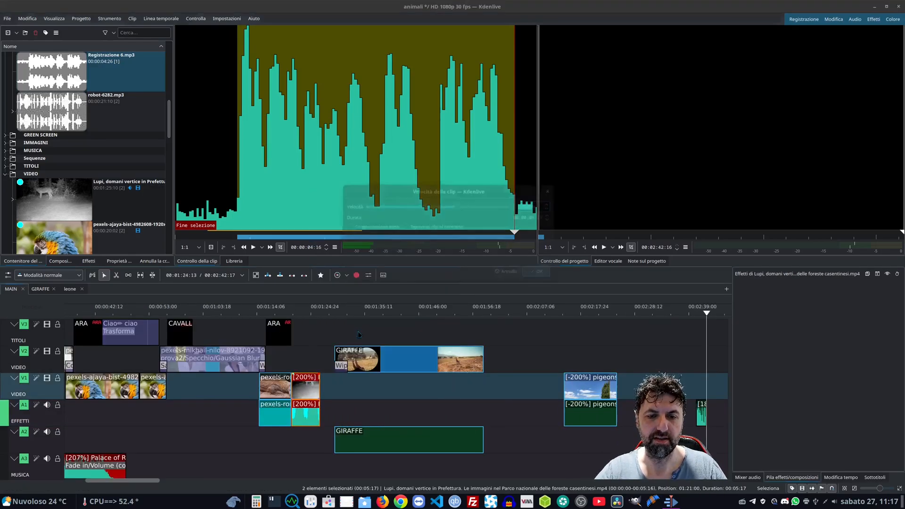
type("100")
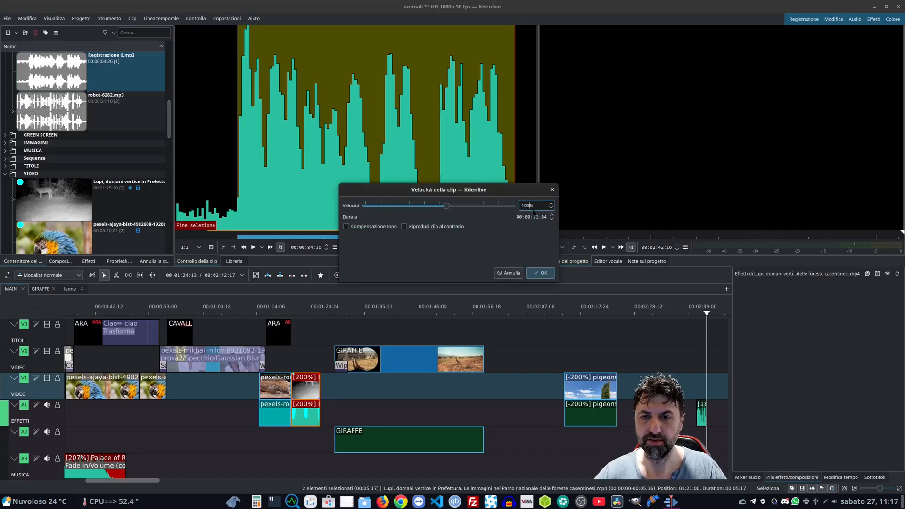
left_click(542, 273)
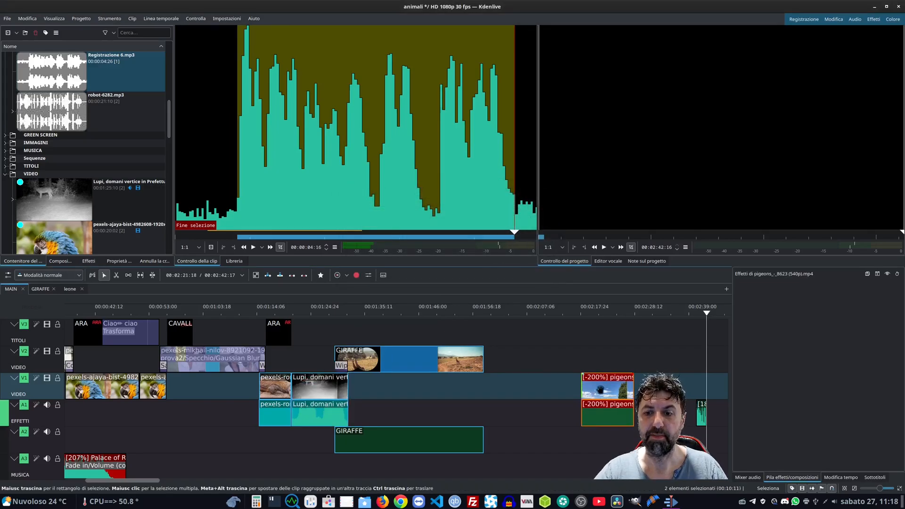
Step: Butt the reversed pigeons clip against the end of the wolf clip and try to slow the wolf clip down
left_click_drag(601, 390, 510, 390)
left_click_drag(368, 388, 327, 388)
right_click(328, 388)
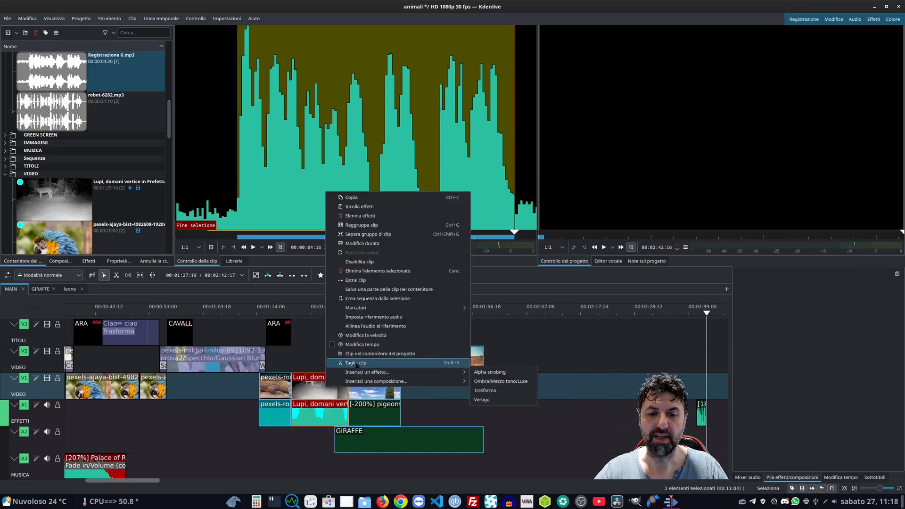
left_click(367, 335)
mouse_move(447, 207)
left_mouse_down()
mouse_move(474, 207)
mouse_move(416, 210)
mouse_move(436, 213)
left_mouse_up()
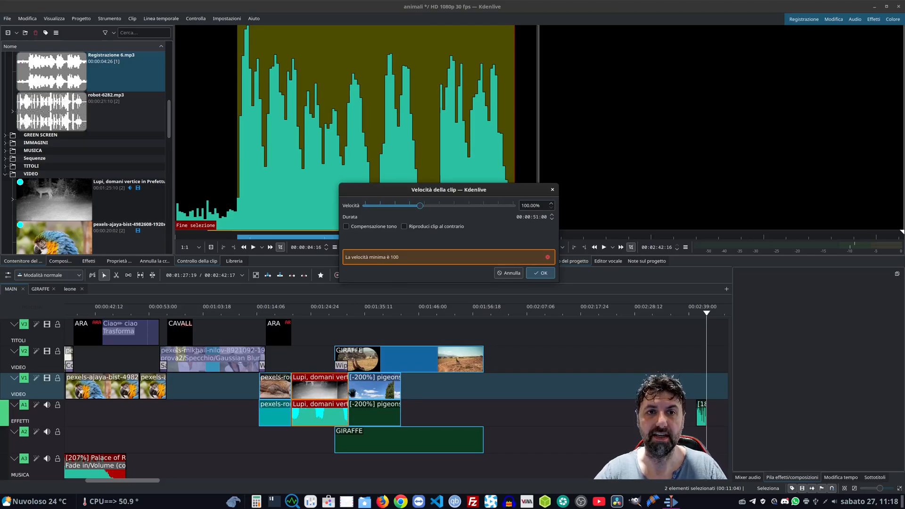
left_click(510, 273)
Step: Move the reversed pigeons clip away from the wolf clip and slow the wolf clip to 69.29%
left_click_drag(375, 389, 400, 389)
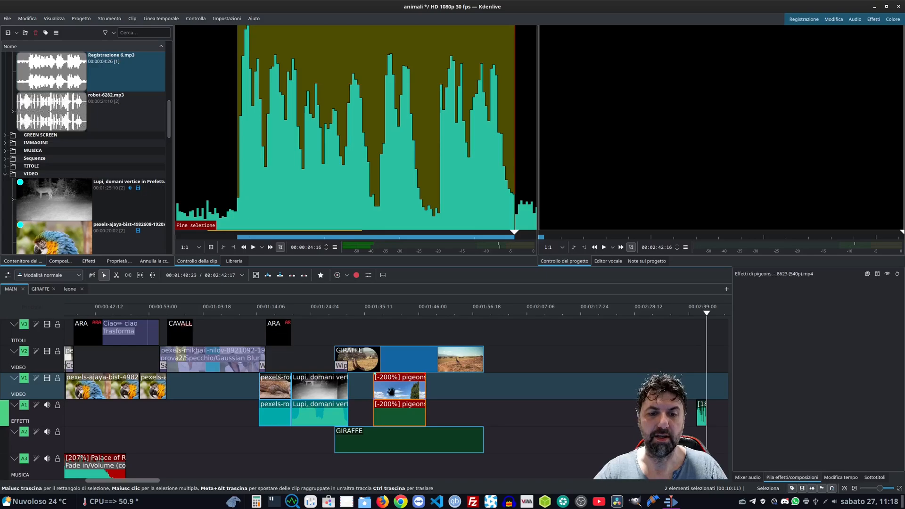
right_click(333, 389)
left_click(376, 326)
left_click_drag(446, 206, 445, 207)
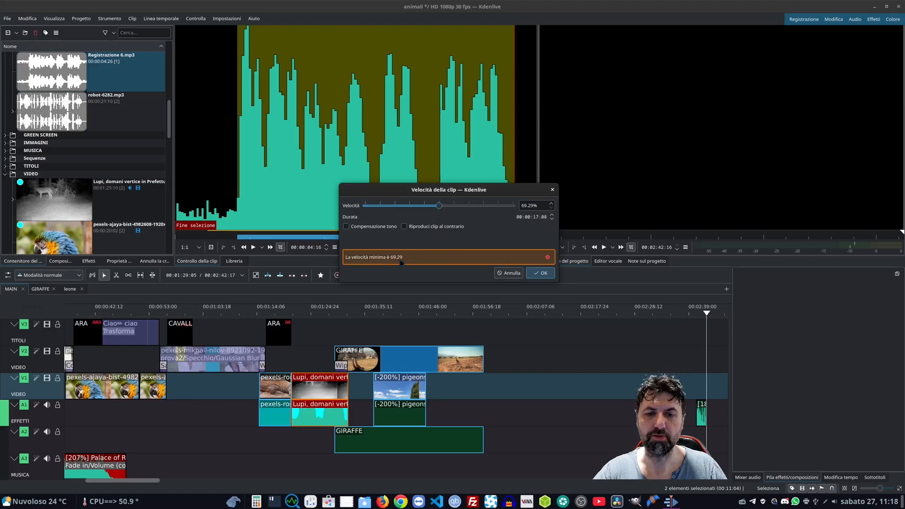
left_click(538, 273)
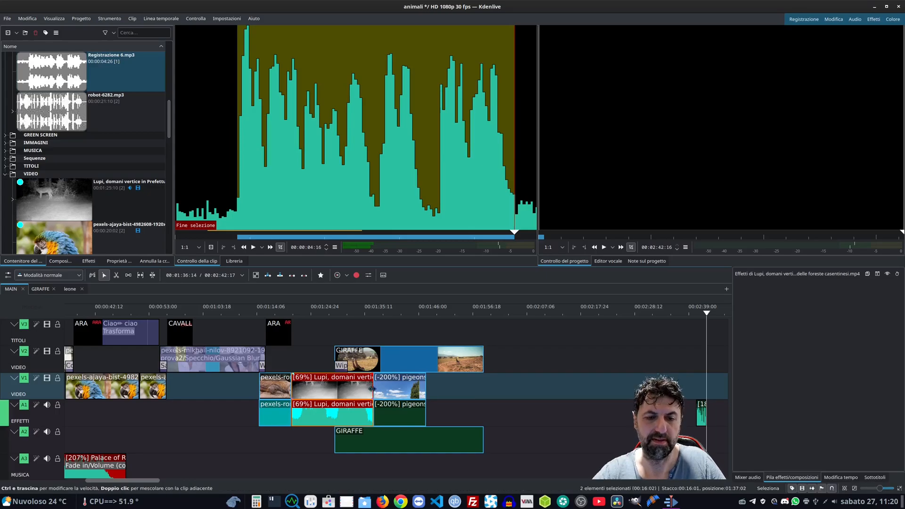
left_click_drag(371, 389, 347, 391)
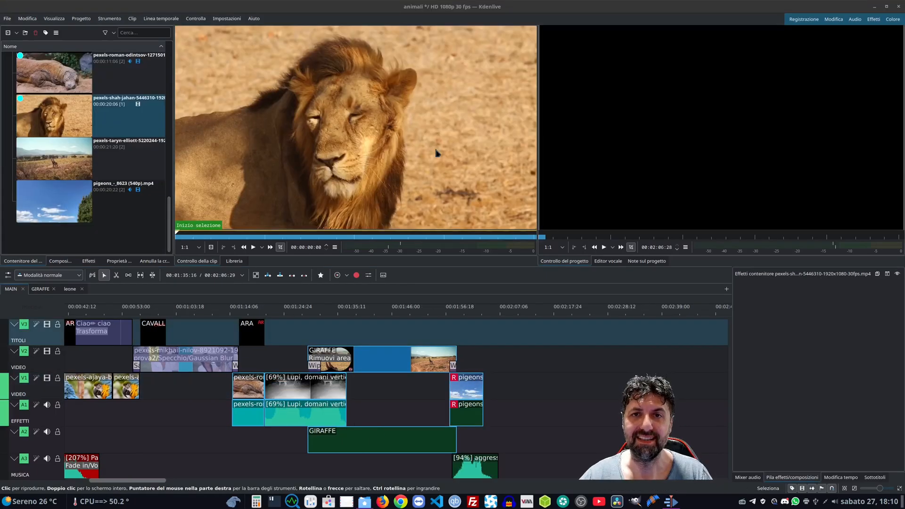
Step: Duplicate the pexels-shah-jahan lion clip in the bin with a speed change, keeping pitch compensation on
right_click(71, 115)
mouse_move(188, 127)
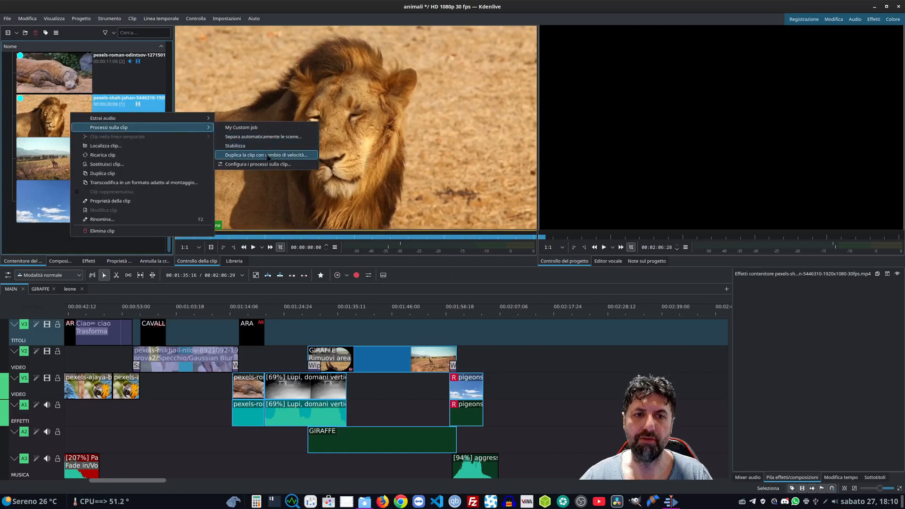
left_click(278, 156)
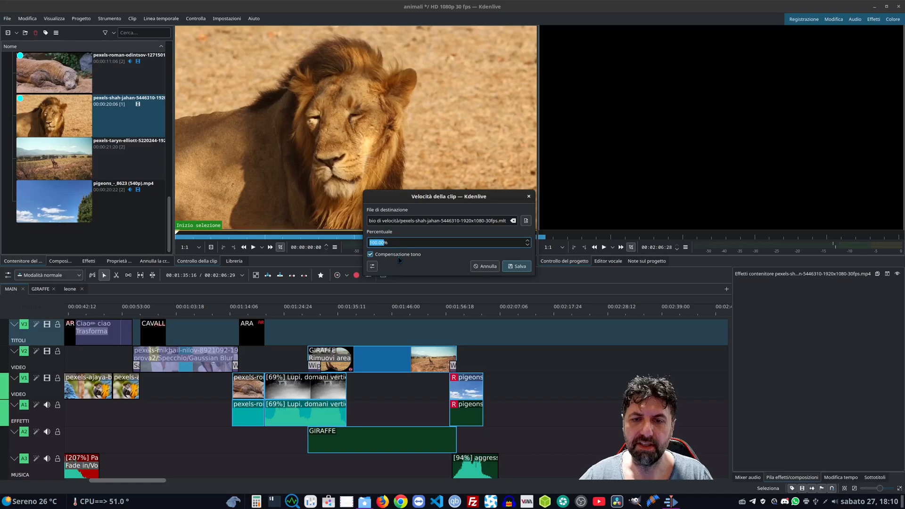
left_click(491, 221)
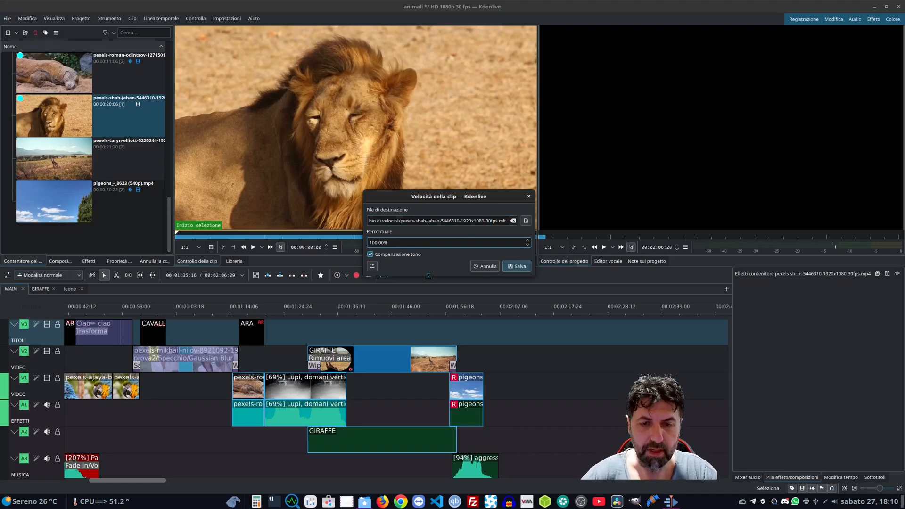
left_click(520, 267)
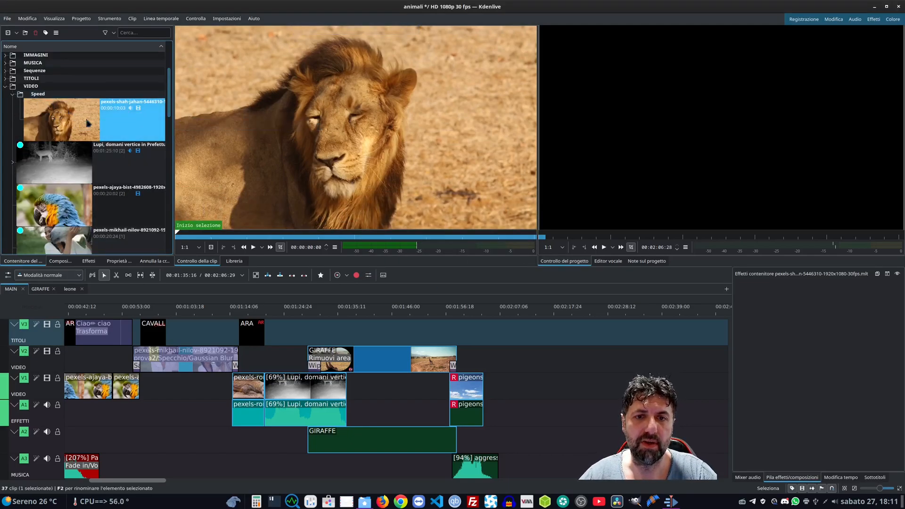
Step: Place the speed-changed lion clip after the pigeons clip on V1, play it, and open its speed settings
left_click_drag(87, 122, 495, 390)
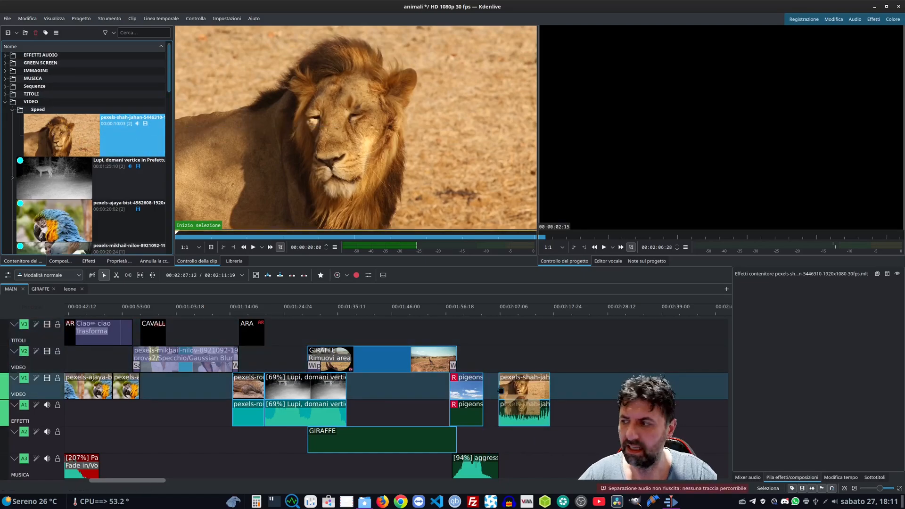
left_click(603, 246)
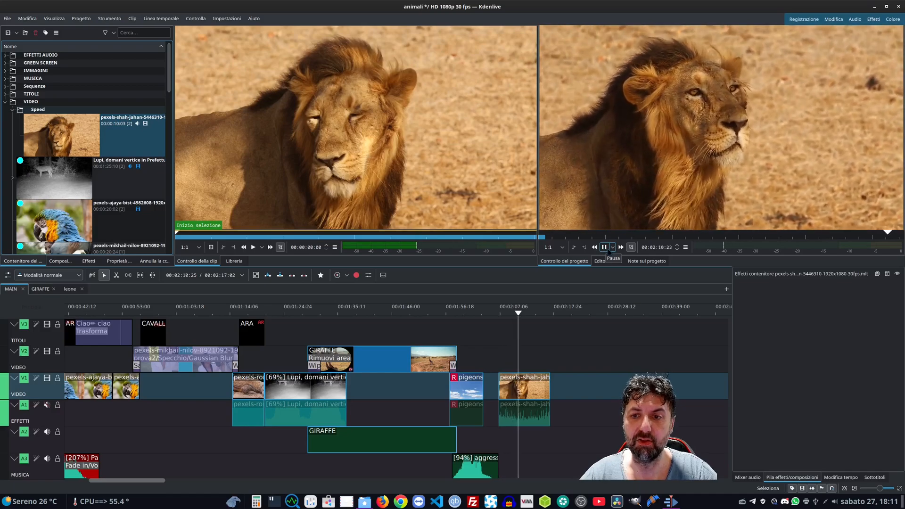
right_click(508, 389)
left_click(537, 338)
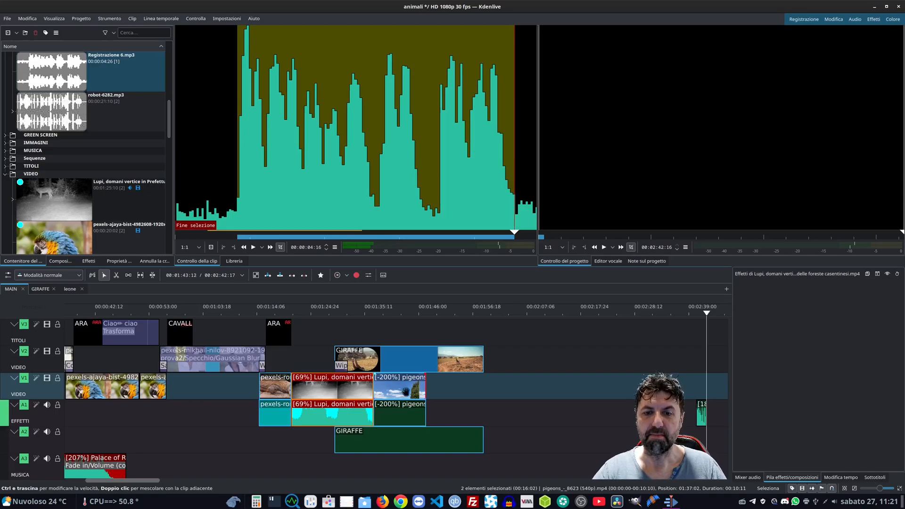
Step: Move the pigeons clip to 02:08:03 on V1, set it to 100% speed without reverse, and scrub through it
left_click_drag(401, 389, 635, 389)
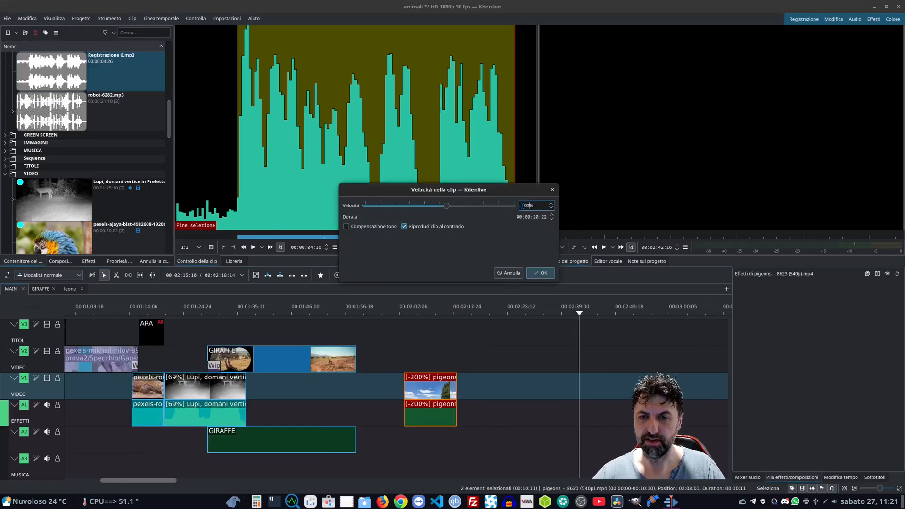
key("Return")
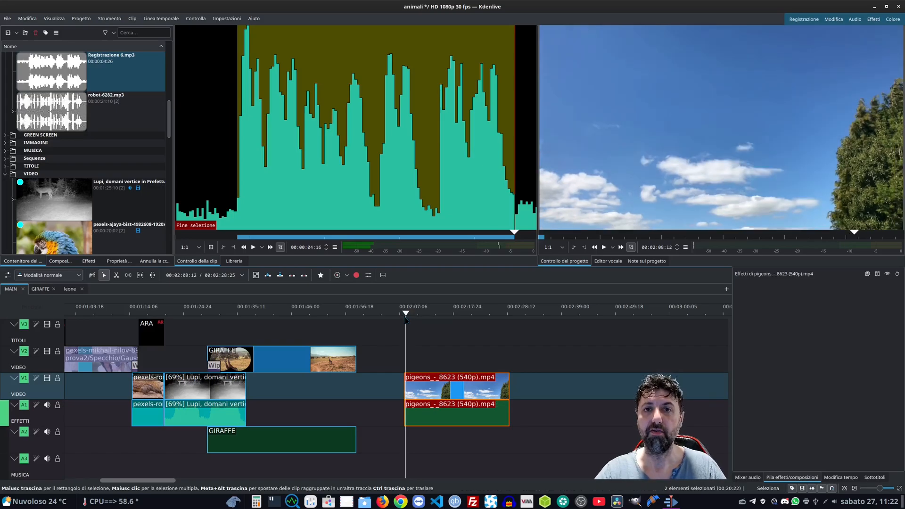
left_click_drag(406, 321, 482, 342)
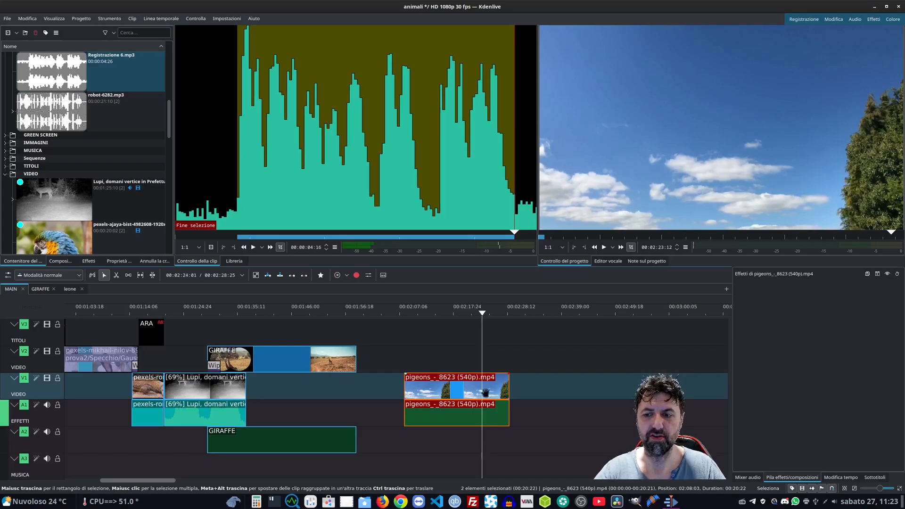
Step: Enable time remapping on the pigeons clip and widen the area showing its remap graph
right_click(440, 391)
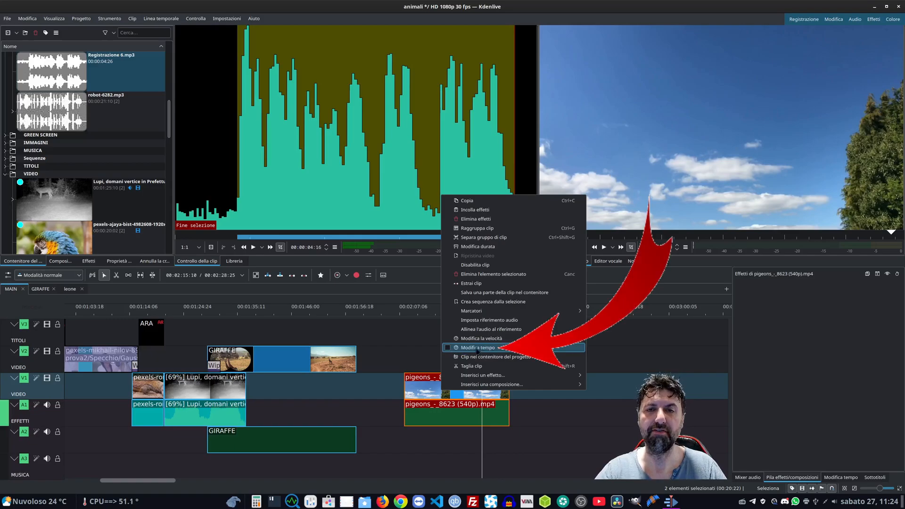
left_click(478, 349)
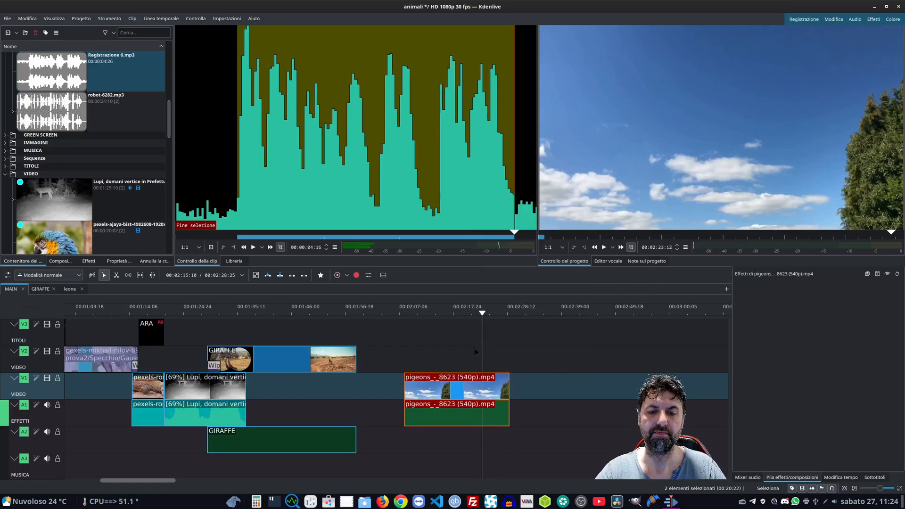
right_click(438, 391)
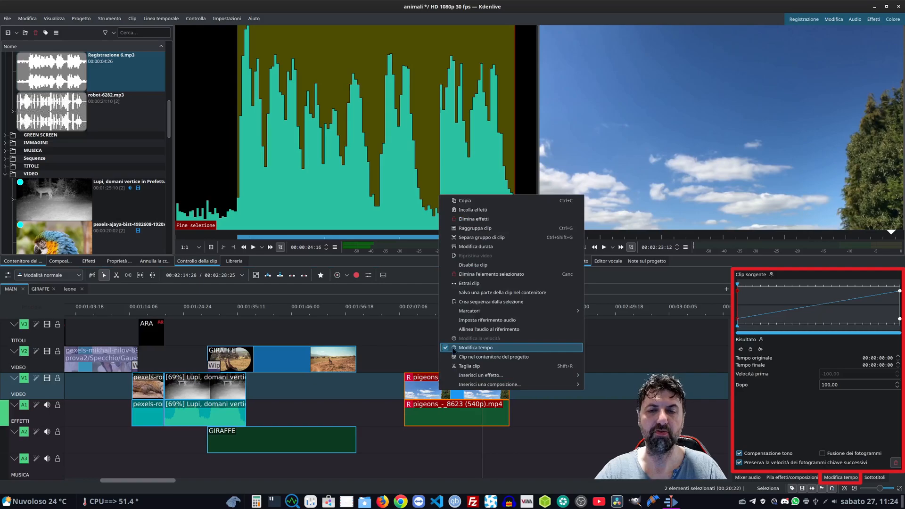
left_click(451, 393)
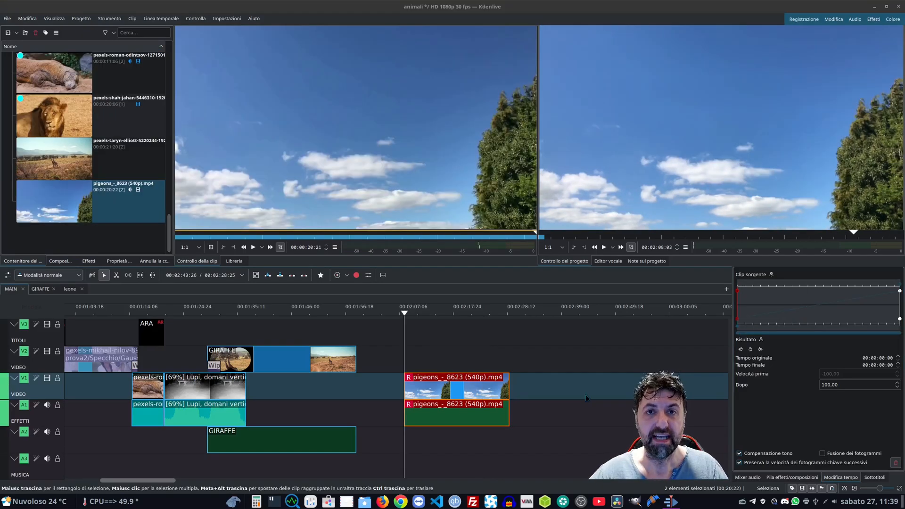
scroll(518, 386, "down", 6)
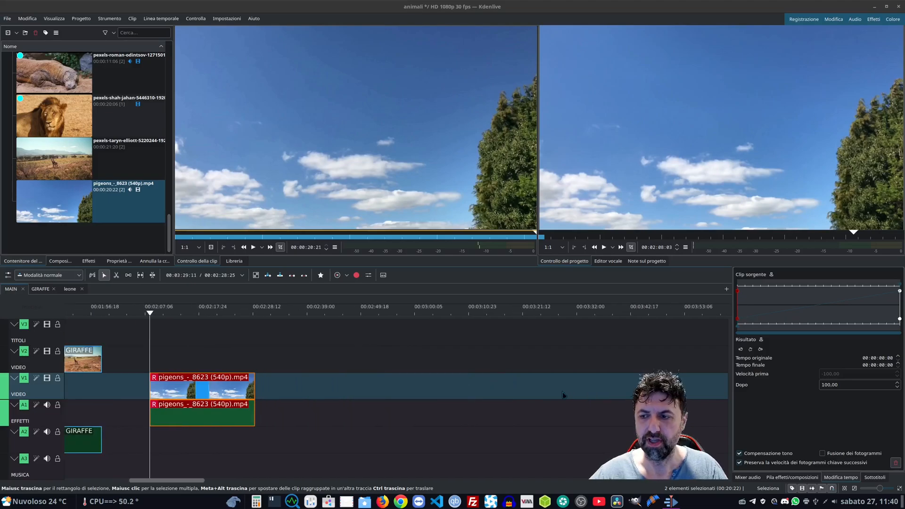
left_click_drag(732, 400, 520, 403)
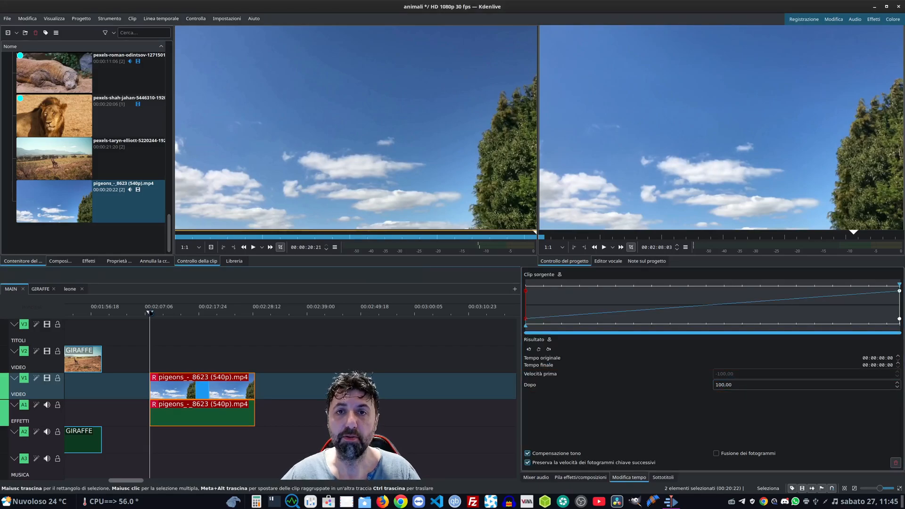
Step: Add a remap keyframe at source time 00:00:10:09, move its output time to 00:00:04:27 for 210.20% speed, and play the result
left_click_drag(150, 313, 202, 322)
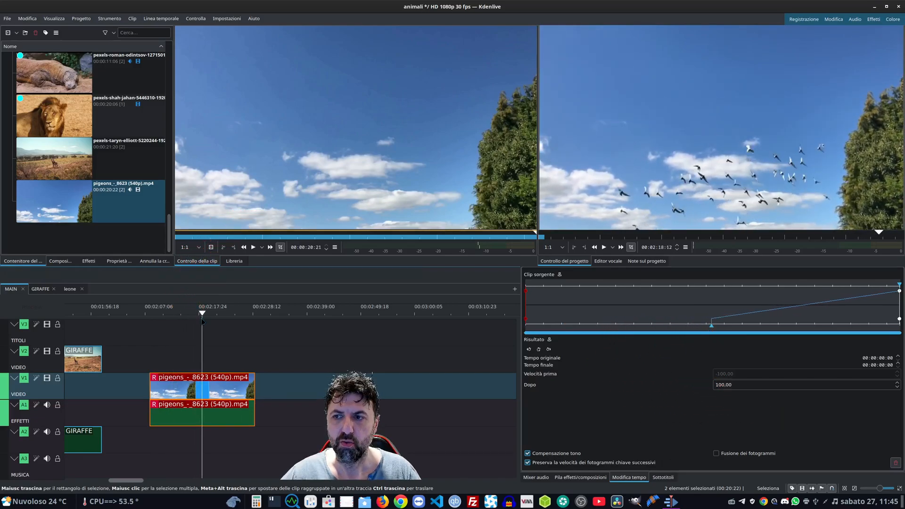
left_click(538, 349)
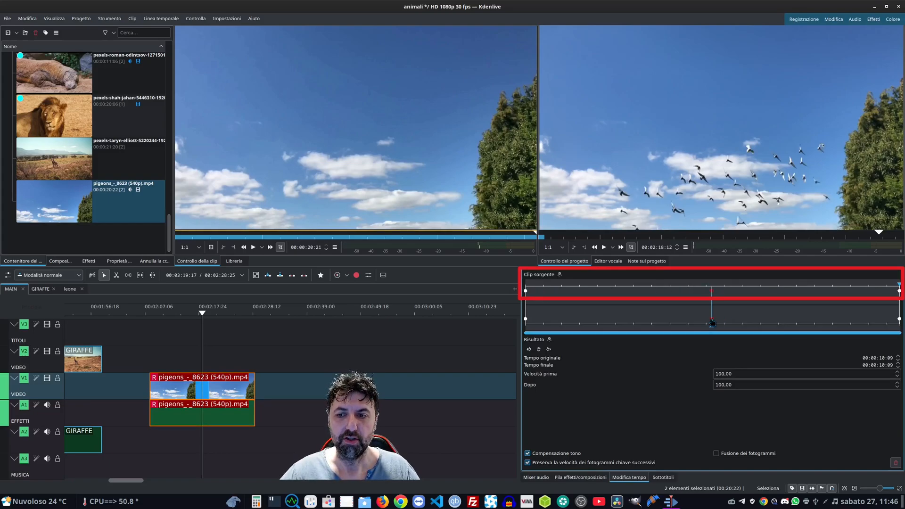
left_click_drag(711, 325, 614, 322)
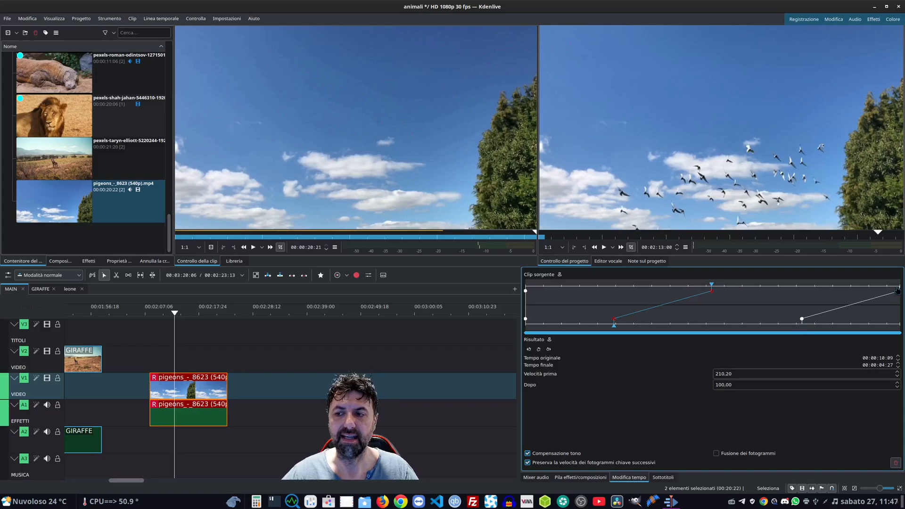
left_click(604, 247)
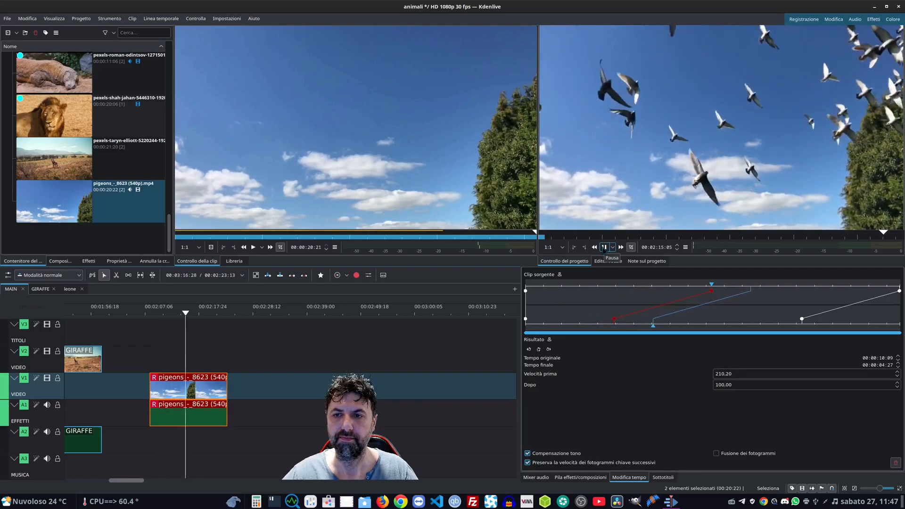
left_click(603, 247)
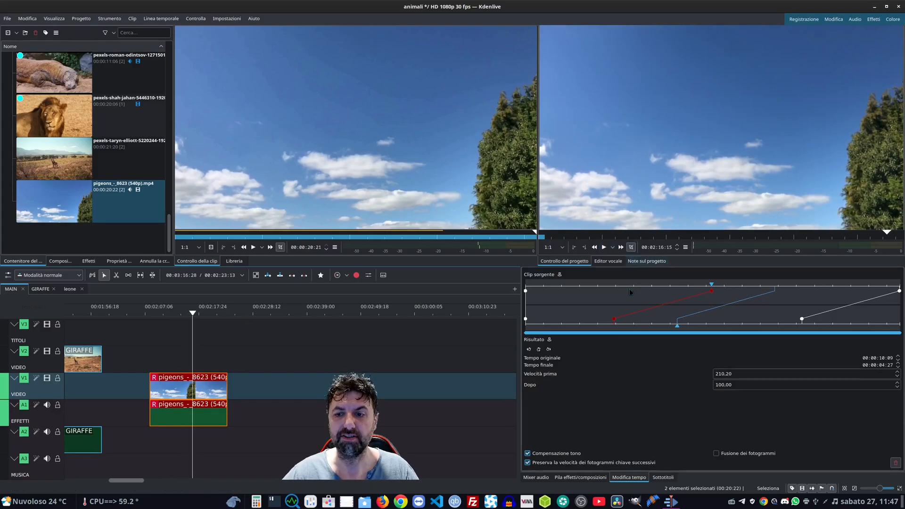
Step: Move the 00:00:10:09 keyframe's output time to 00:00:02:13 for 423.29% speed and play the clip
left_click_drag(614, 322, 569, 319)
left_click(604, 247)
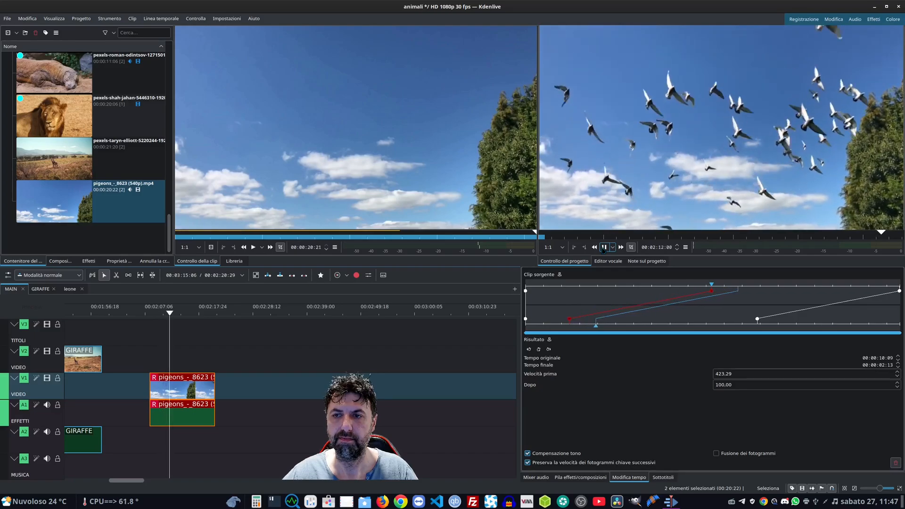
left_click(604, 247)
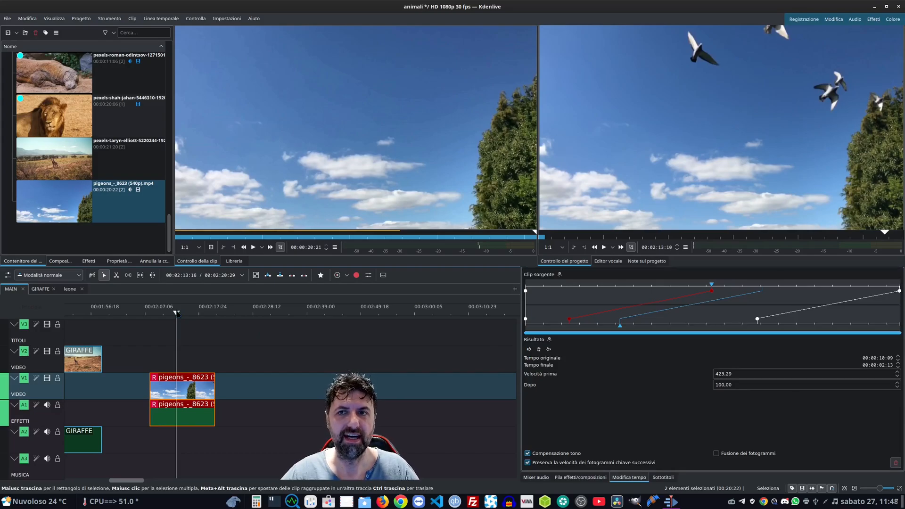
Step: Add a second remap keyframe at source time 00:00:11:22 and move its output to 00:00:05:29 for 40.57% speed
left_click(570, 320)
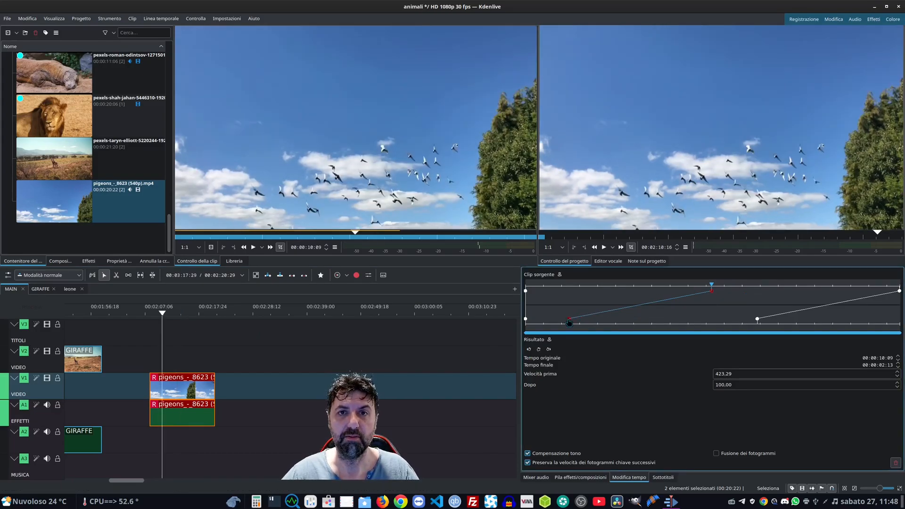
left_click_drag(569, 322, 596, 331)
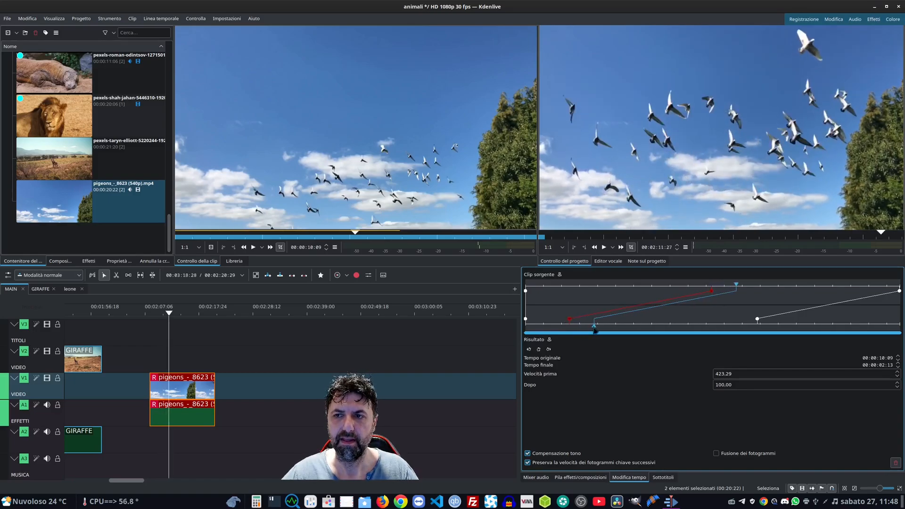
left_click(539, 350)
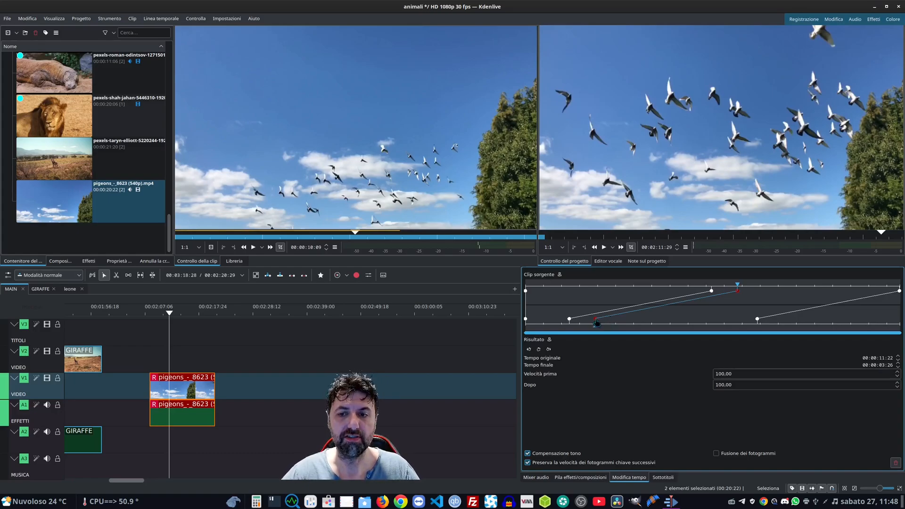
left_click_drag(596, 322, 632, 325)
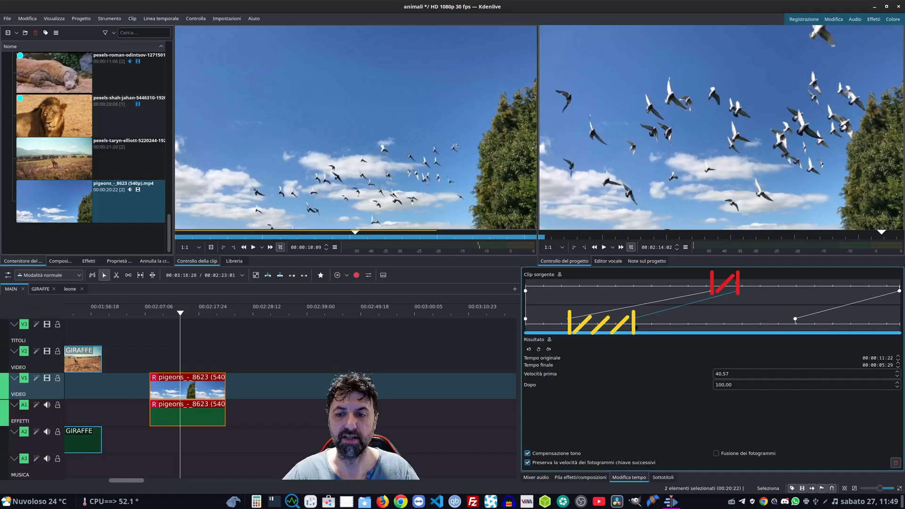
Step: Move the end keyframe's output time to 00:00:10:05 for 213.49% speed in the last section and play the clip
left_click(796, 320)
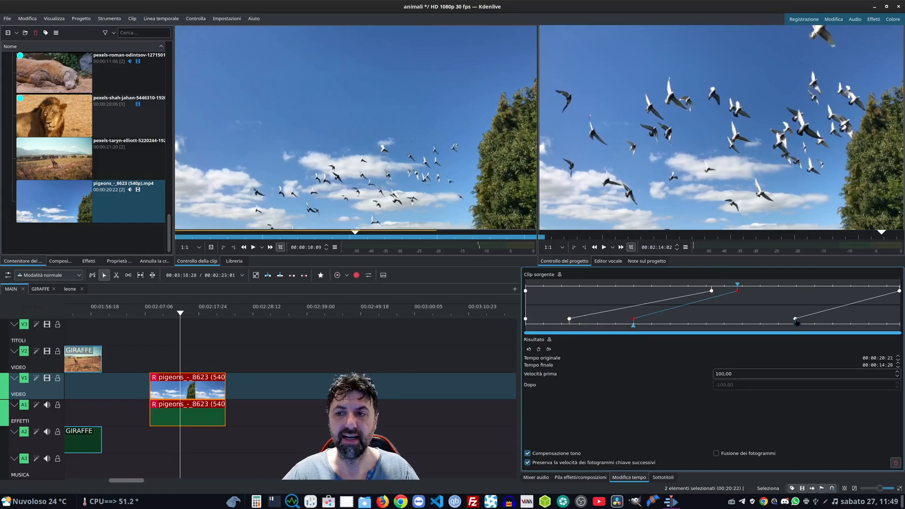
left_click_drag(797, 322, 710, 323)
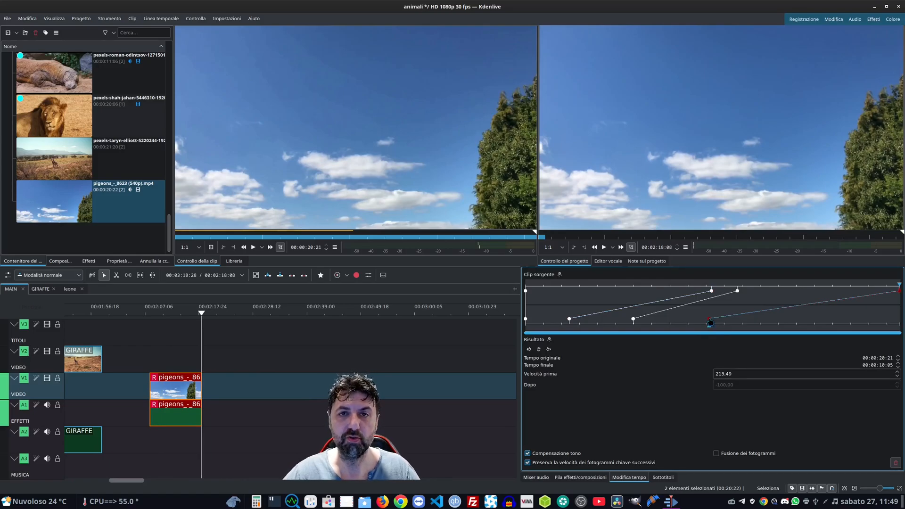
left_click(603, 247)
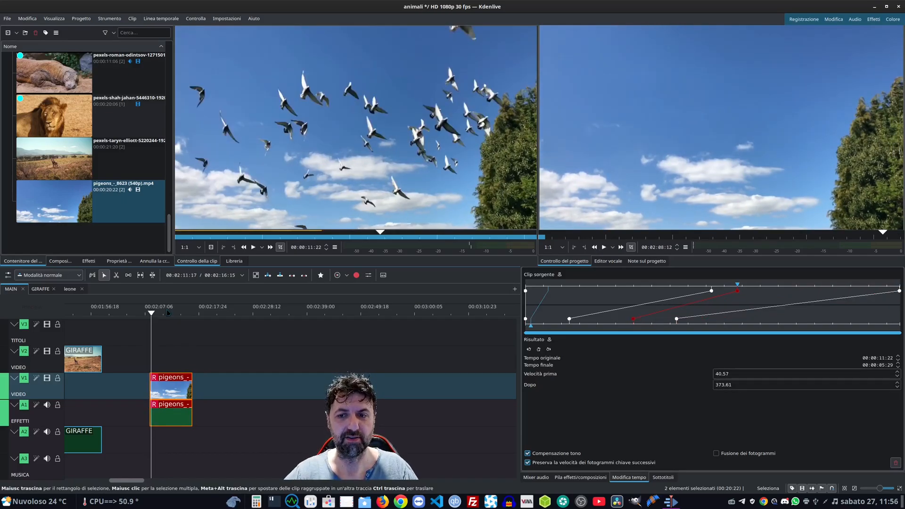
Step: Move the end keyframe's output time to 00:00:11:26 for 151.98% speed and scrub into the last section
mouse_move(532, 328)
left_mouse_down()
mouse_move(652, 332)
mouse_move(676, 320)
mouse_move(741, 323)
left_mouse_up()
left_click(664, 329)
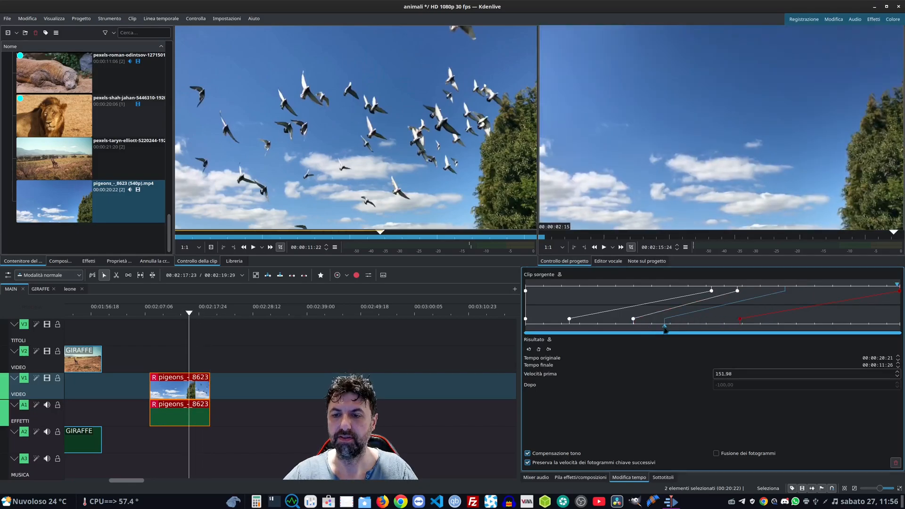
Step: Add a remap keyframe at source time 00:00:12:28 with output time 00:00:04:28, giving a reversed section, and play the clip
left_click_drag(664, 329, 615, 320)
left_click(538, 350)
left_click(604, 247)
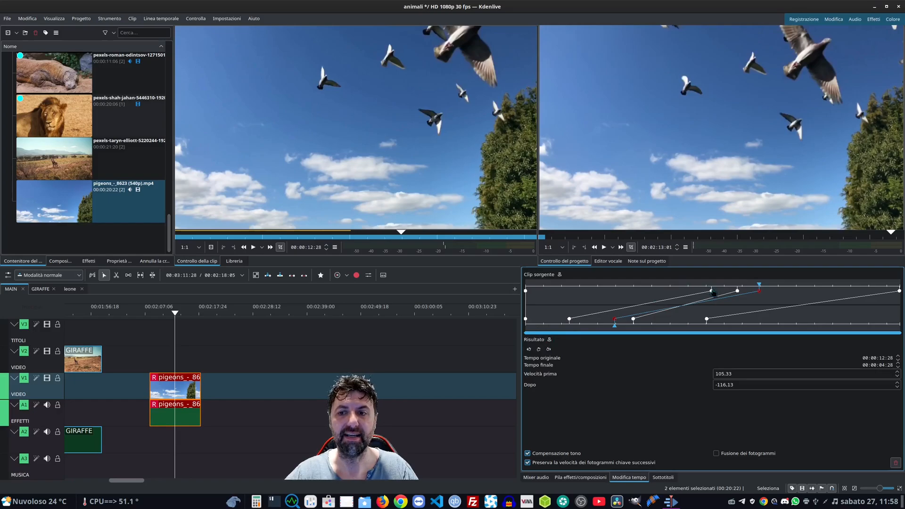
Step: Move the end keyframe's source time to 00:00:14:16 and the 00:00:10:12 keyframe's output time to 00:00:02:21 for 385.19% speed
mouse_move(898, 291)
left_mouse_down()
mouse_move(858, 296)
mouse_move(898, 296)
mouse_move(885, 287)
left_mouse_up()
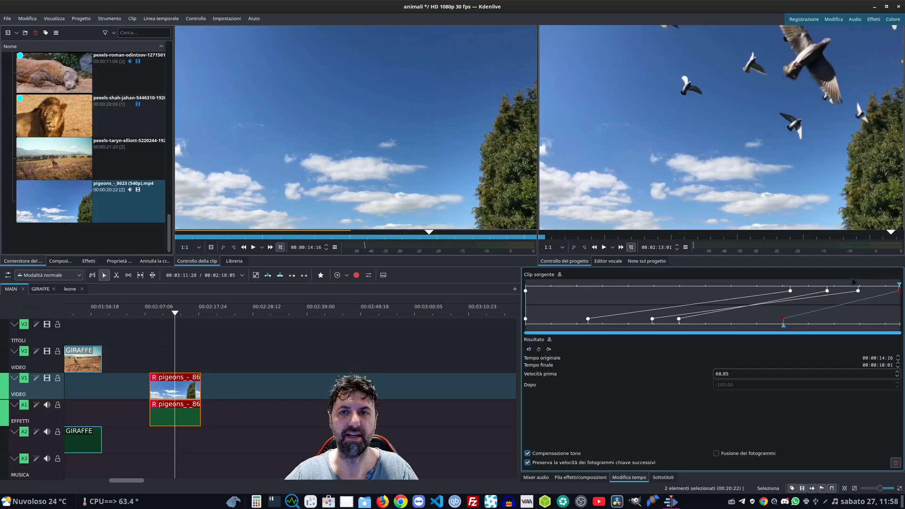
left_click_drag(790, 290, 789, 296)
left_click_drag(588, 319, 594, 323)
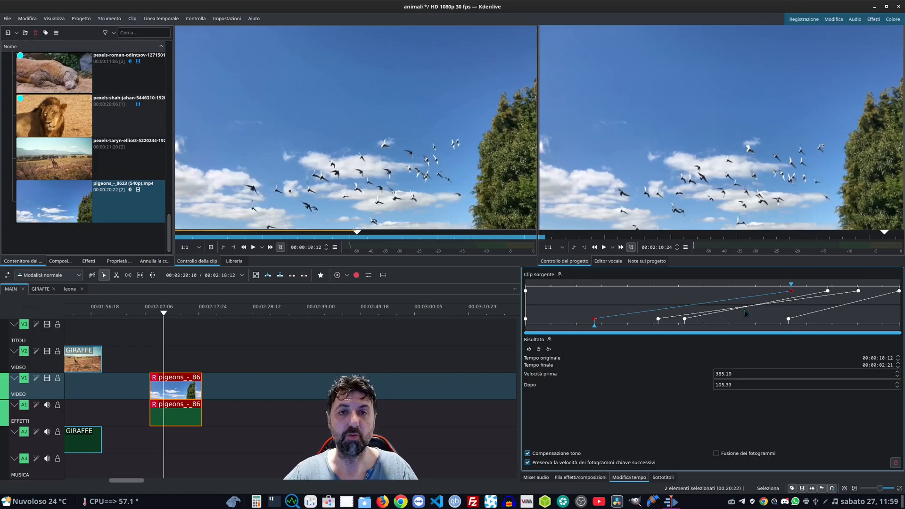
scroll(744, 311, "down", 2)
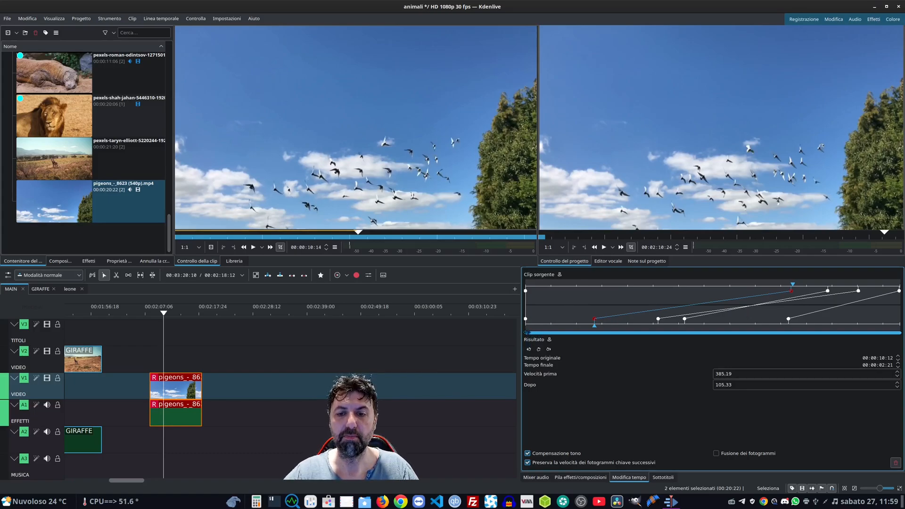
left_click_drag(527, 332, 560, 333)
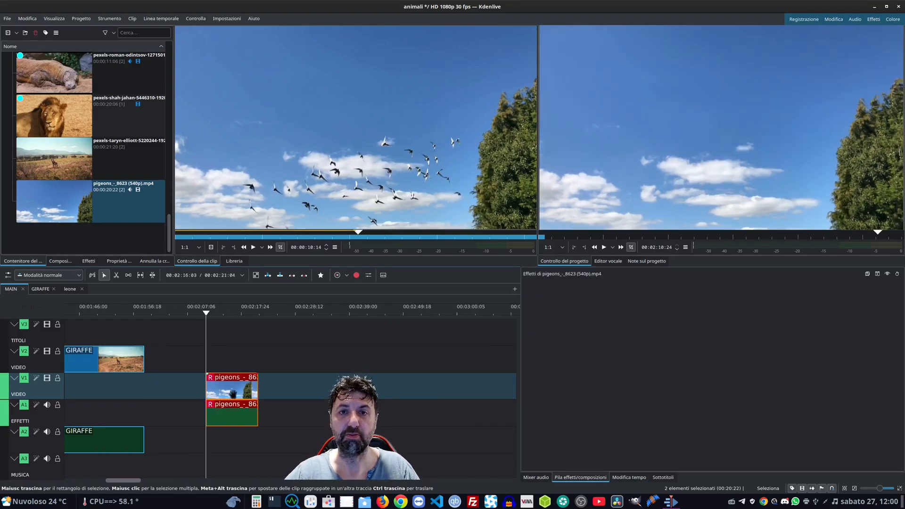
Step: Move the pigeons clip on V1 to 01:57:08 under the GIRAFFE clip's end, and add the aggressive-huge-hit-logo audio to track A3
left_click_drag(232, 390, 153, 394)
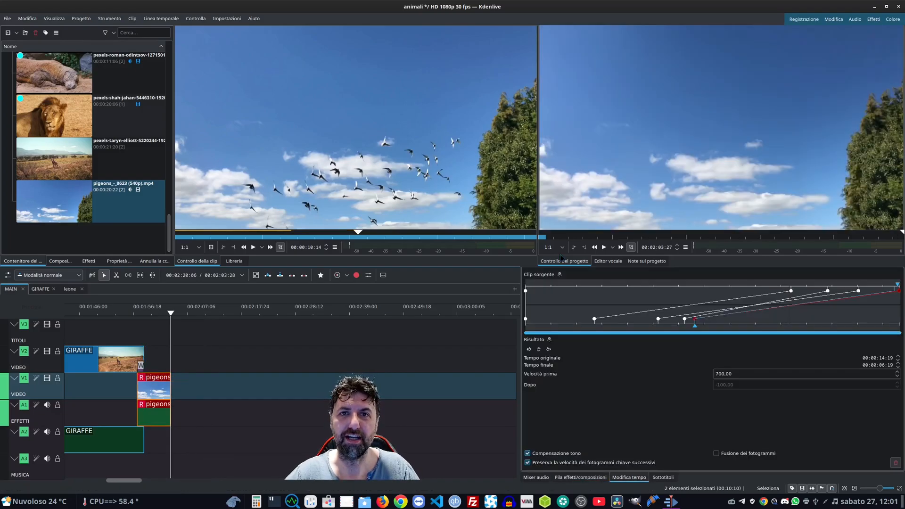
scroll(29, 165, "up", 15)
left_click_drag(85, 80, 178, 466)
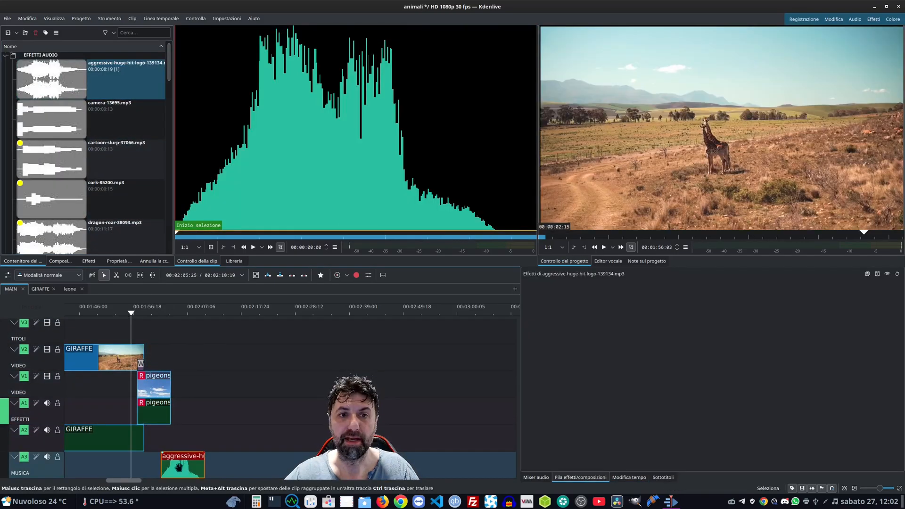
Step: Go to the pigeons clip's 00:00:10:12 remap keyframe, align the A3 hit sound with that moment, and play the result
left_click(157, 387)
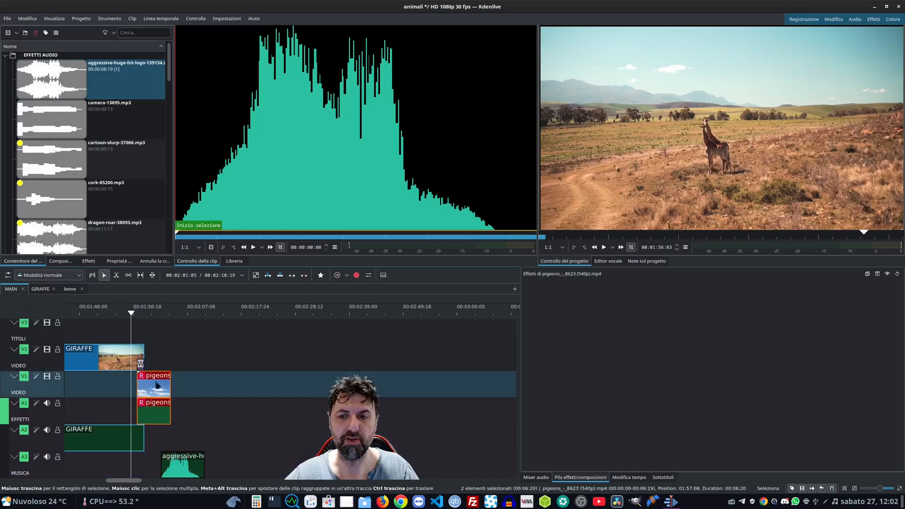
left_click(629, 477)
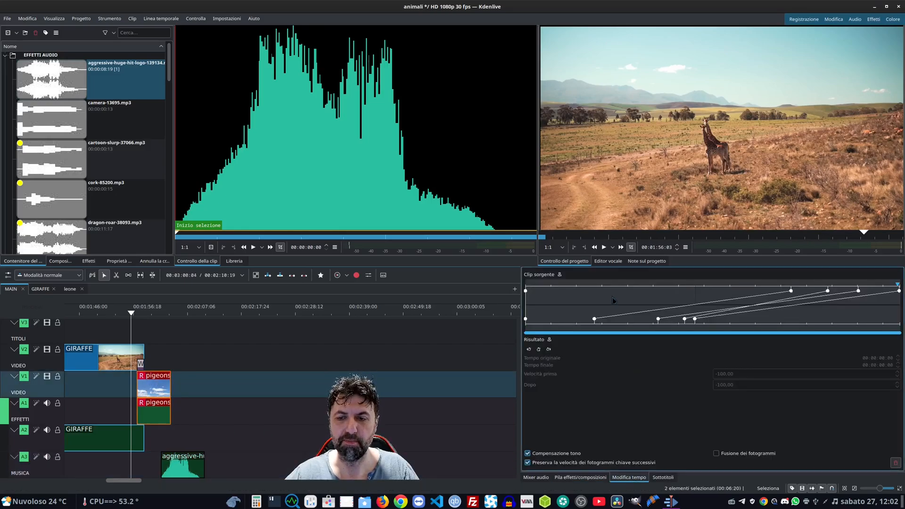
left_click(595, 322)
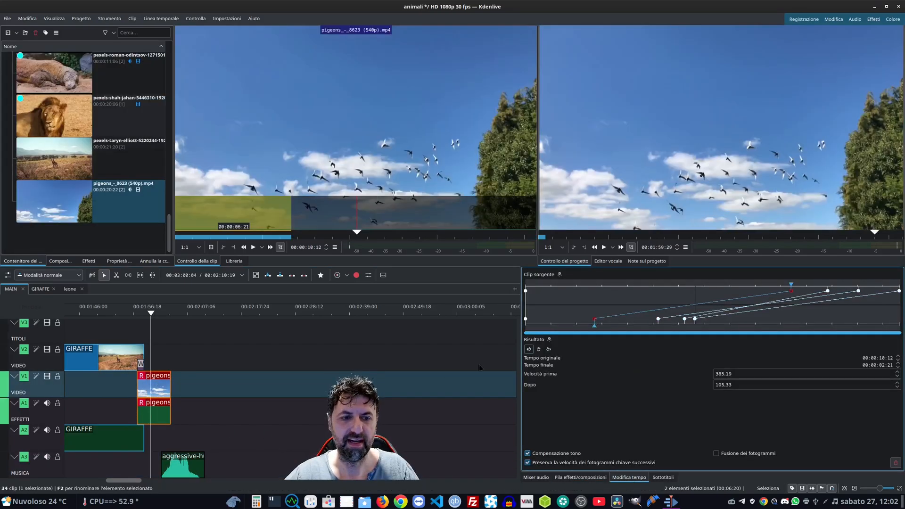
left_click_drag(198, 462, 181, 462)
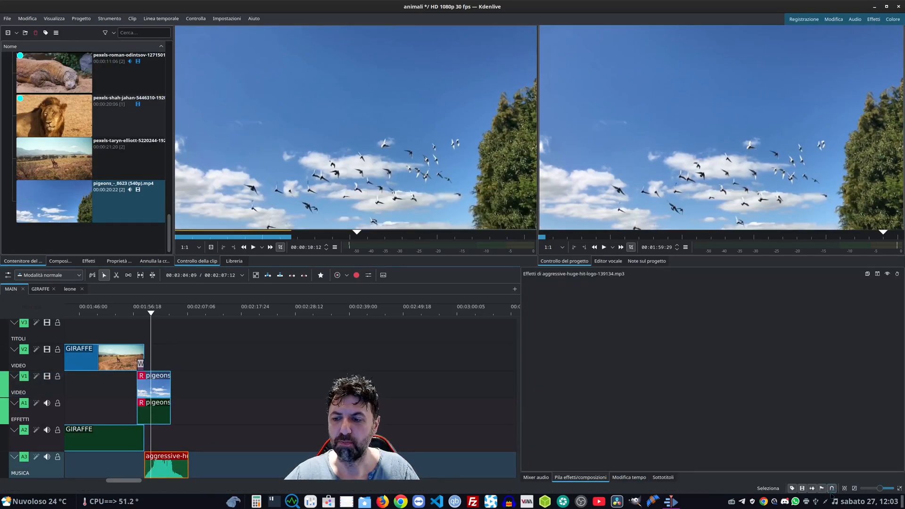
left_click_drag(163, 467, 159, 469)
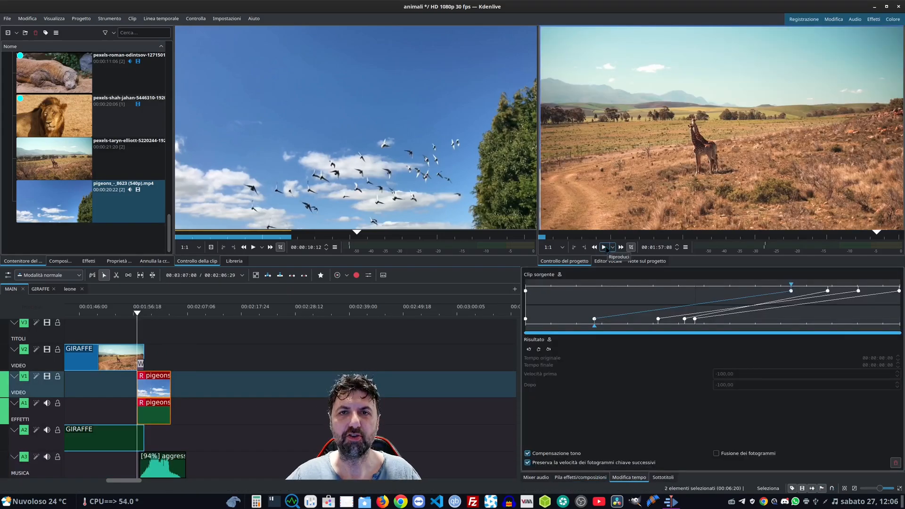
left_click(604, 247)
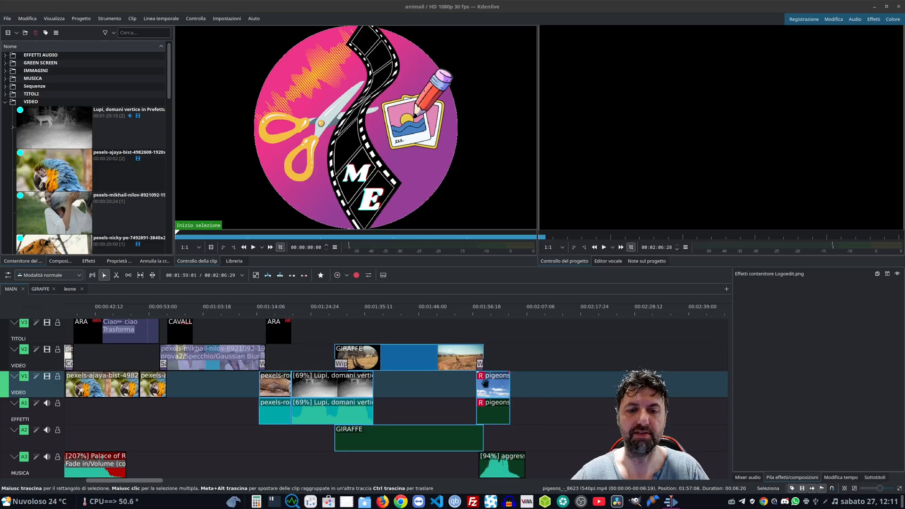
Step: In the GIRAFFE sequence, add a Trasforma effect to wolf_1f43a.png, scale it to 14.17% and move it to the frame's lower-left corner
left_click(40, 289)
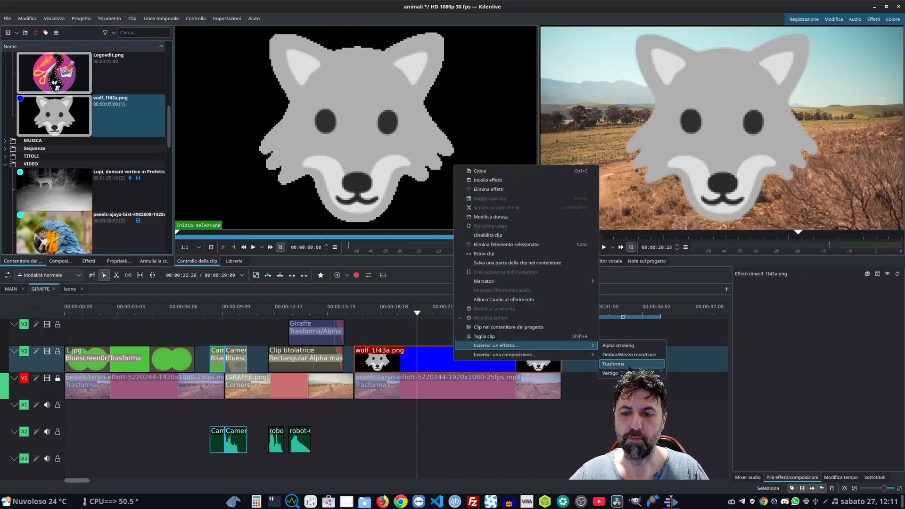
left_click(630, 366)
left_click_drag(782, 373, 770, 372)
left_click_drag(770, 372, 741, 372)
left_click_drag(721, 130, 563, 218)
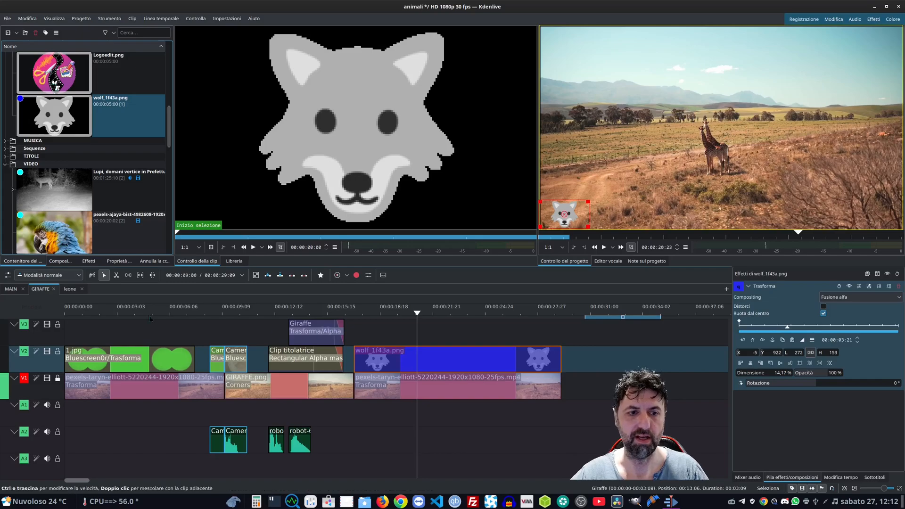
left_click(11, 289)
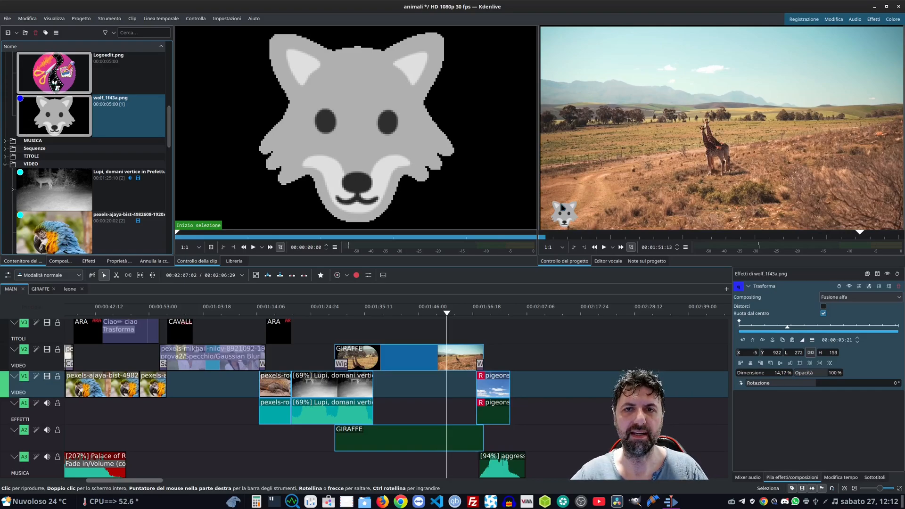
Step: Find the Rimuovi area effect by searching for "rimuo" and apply it to the GIRAFFE clip in the MAIN sequence
left_click(89, 260)
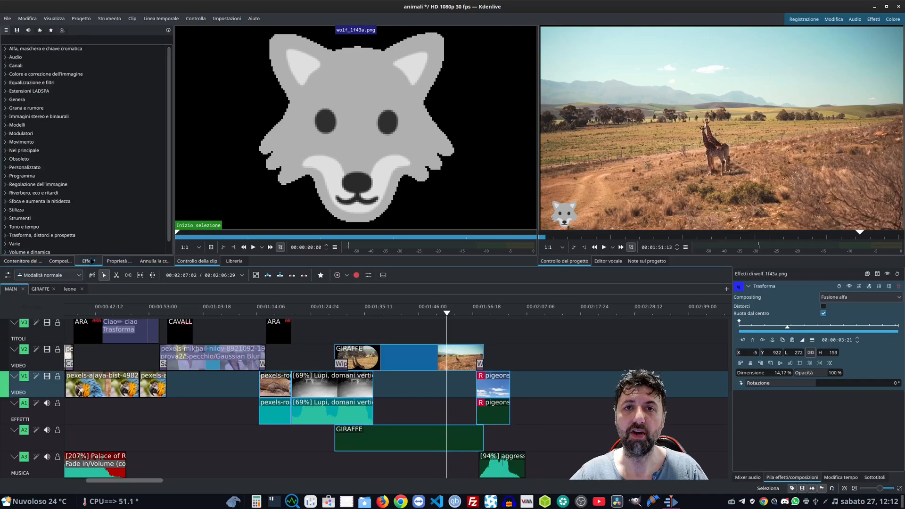
left_click(57, 40)
type("rimuo")
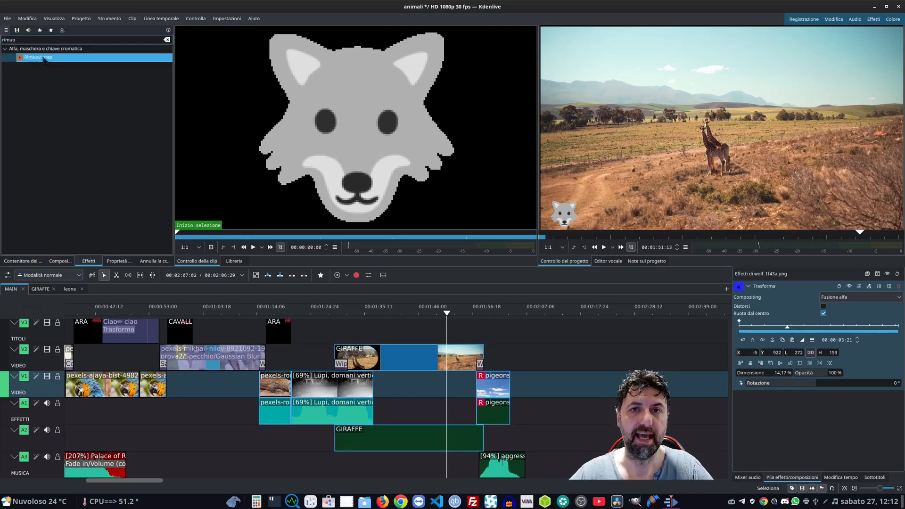
left_click_drag(409, 358, 405, 356)
left_click(412, 361)
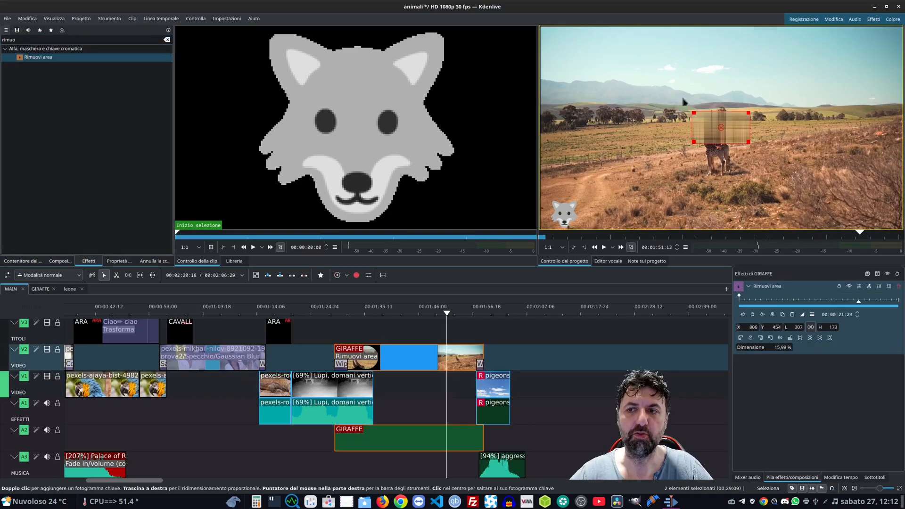
Step: Move the removal area over the wolf logo, resize it to about 176 × 172 px, and check other frames
left_click_drag(721, 127, 571, 210)
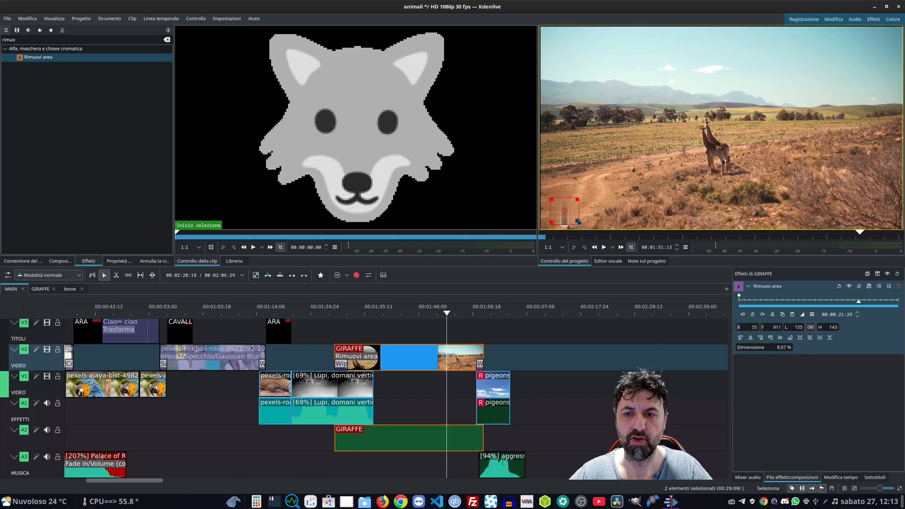
left_click_drag(576, 223, 577, 225)
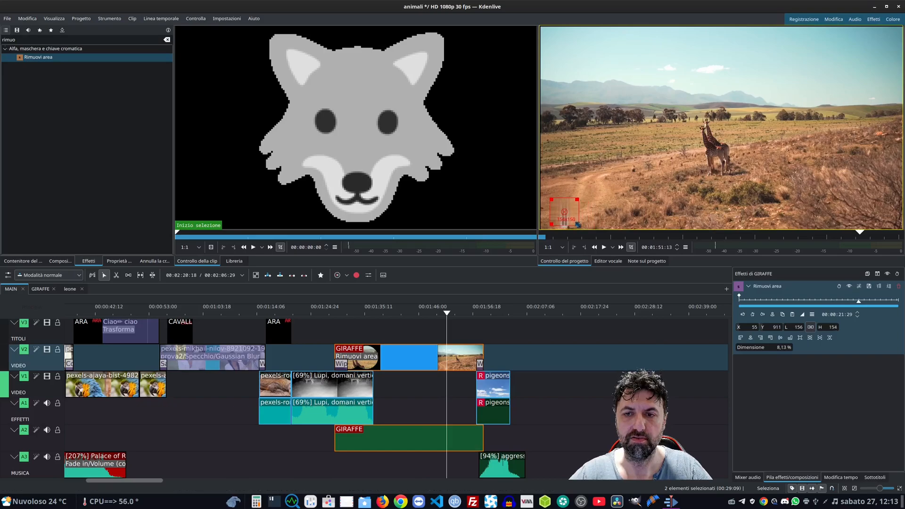
left_click(427, 313)
left_click(459, 313)
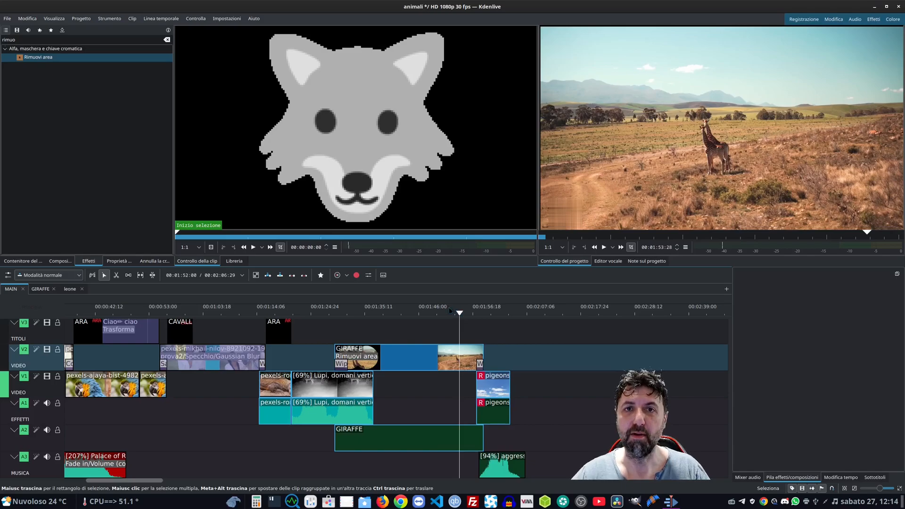
Step: Place Logoedit.png on V2 of the GIRAFFE sequence in the wolf image's place and extend it to the end of the last video clip
left_click(41, 289)
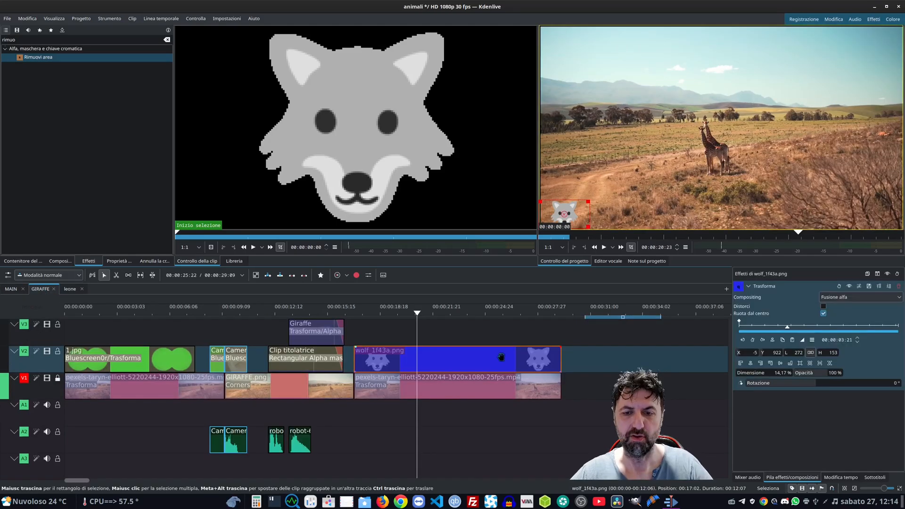
left_click_drag(67, 76, 357, 359)
left_click_drag(438, 359, 565, 359)
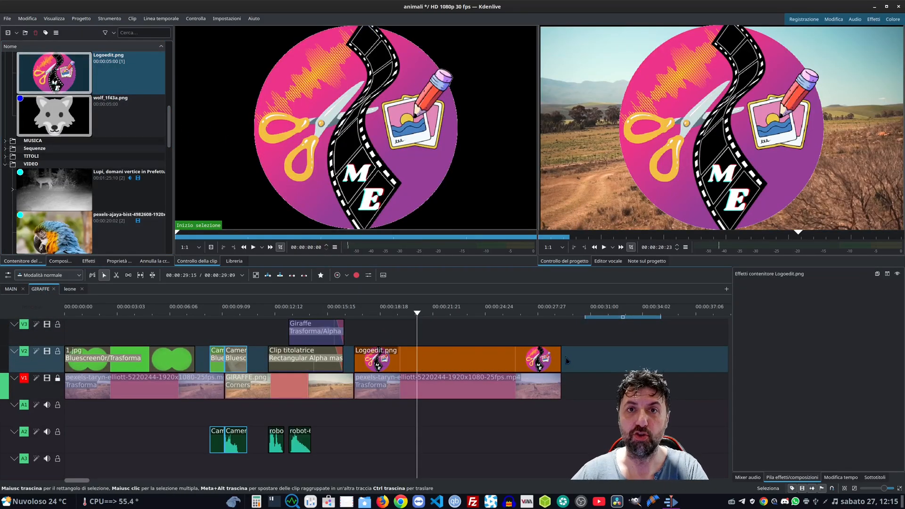
Step: Add a Trasforma effect to Logoedit.png, scale it to 20%, move it to the frame's lower-left corner, and return to the MAIN sequence
right_click(462, 361)
mouse_move(518, 343)
left_click(621, 346)
left_click_drag(762, 376, 752, 375)
left_click_drag(721, 128, 565, 207)
left_click(11, 289)
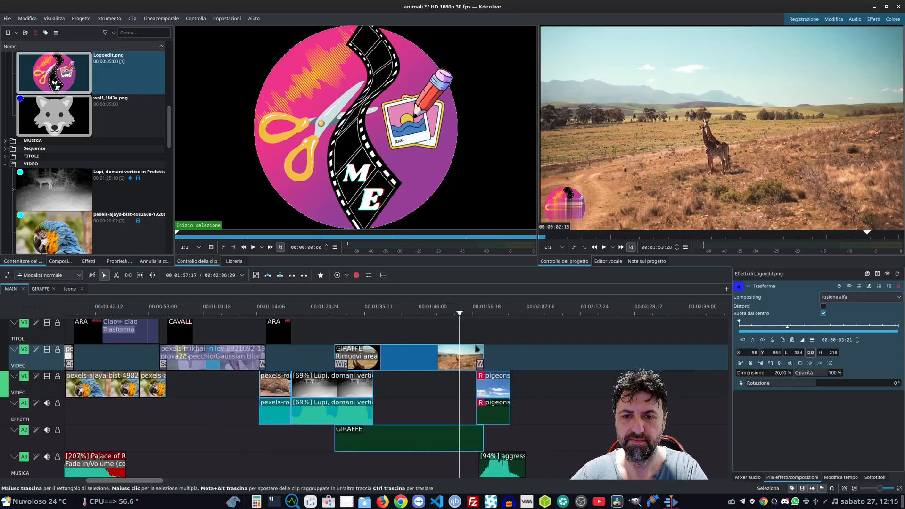
Step: Enlarge the GIRAFFE clip's removal area to about 242 px wide so it covers the round logo
left_click(357, 352)
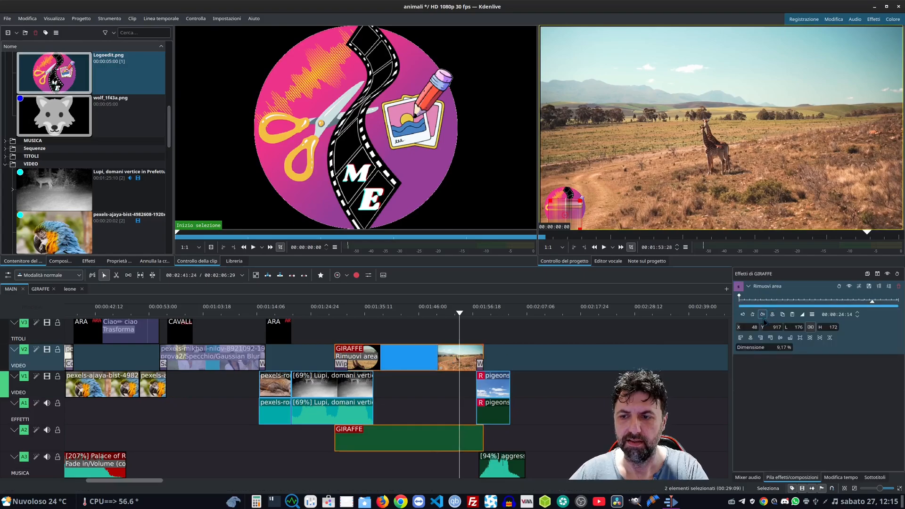
left_click_drag(551, 195, 585, 191)
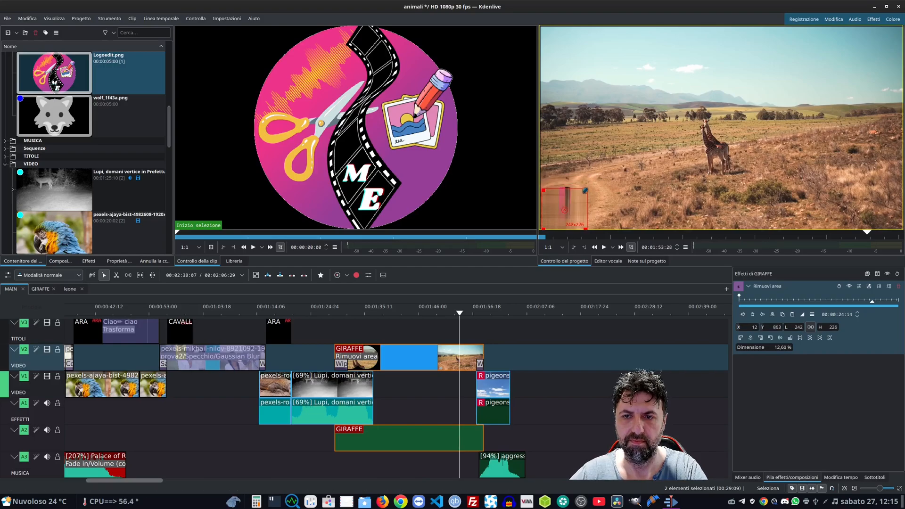
left_click(454, 326)
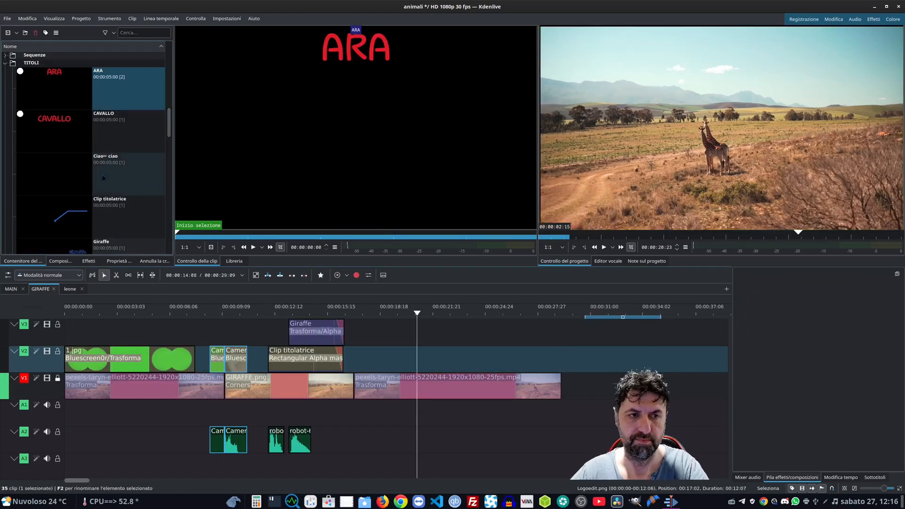
Step: Place the ARA title on V2 of the GIRAFFE sequence and stretch the MAIN sequence's removal area over the title text
left_click_drag(71, 87, 355, 358)
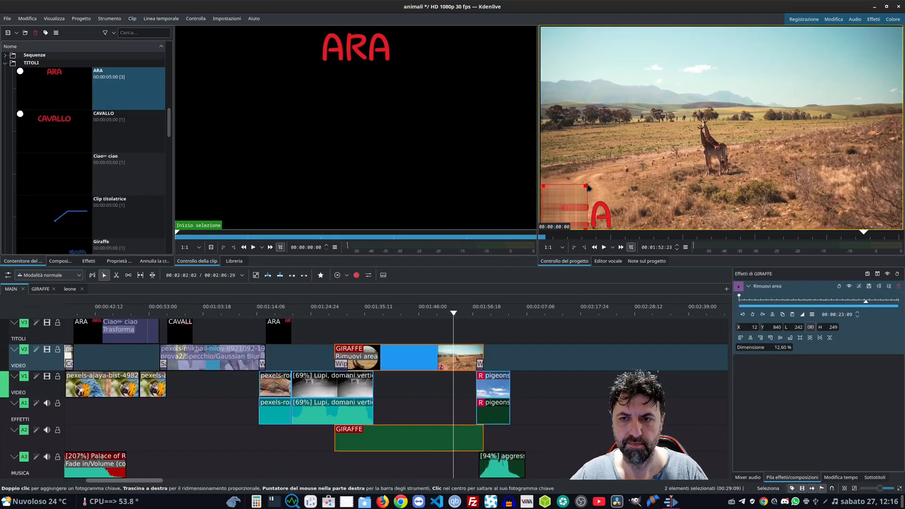
left_click_drag(613, 184, 611, 202)
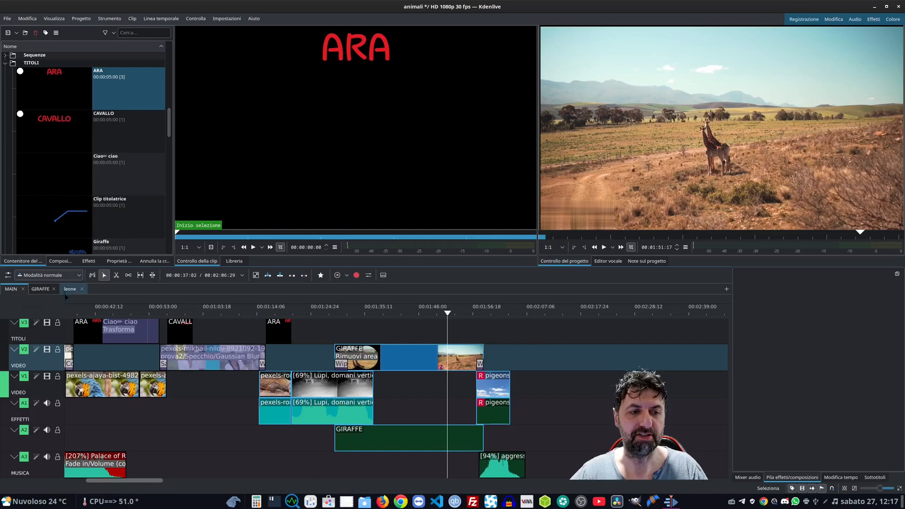
Step: Add Logoedit.png at 14.17% in the lower-right corner of the GIRAFFE sequence's binoculars shot and cover it with the removal area in MAIN
left_click(42, 289)
left_click(166, 309)
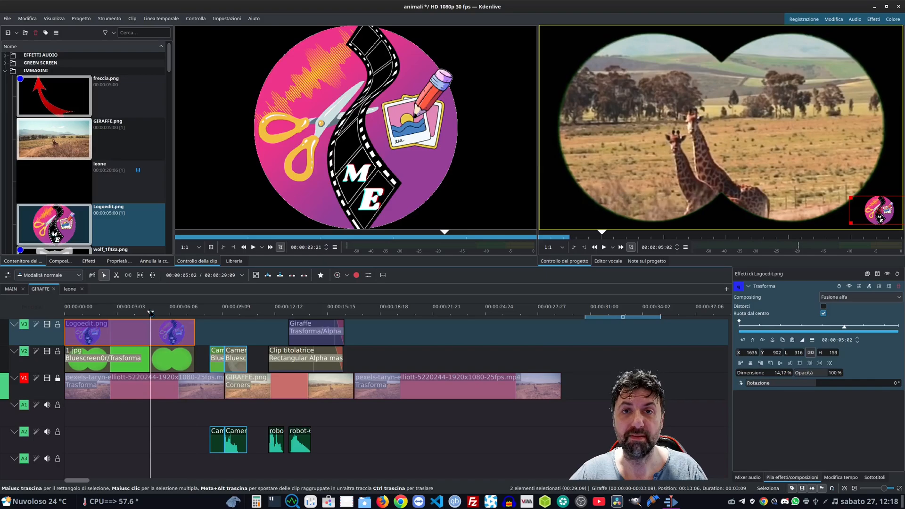
left_click(10, 289)
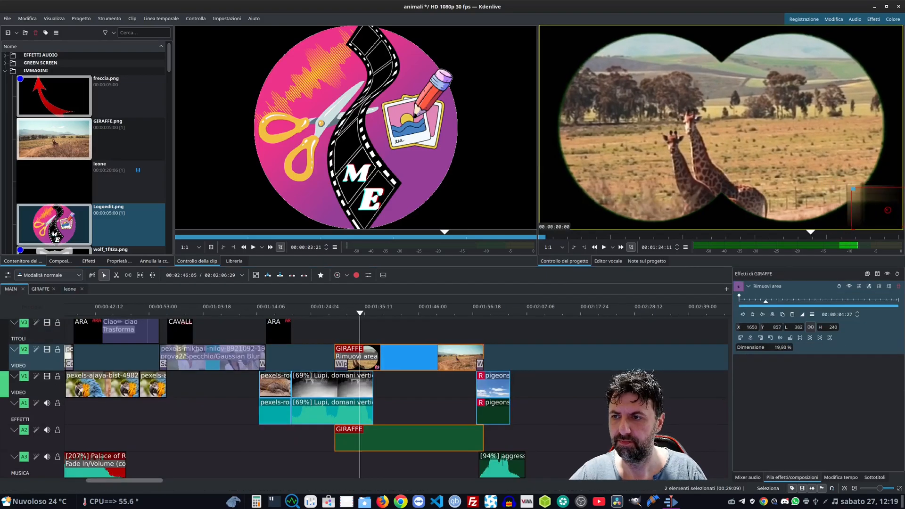
left_click(352, 325)
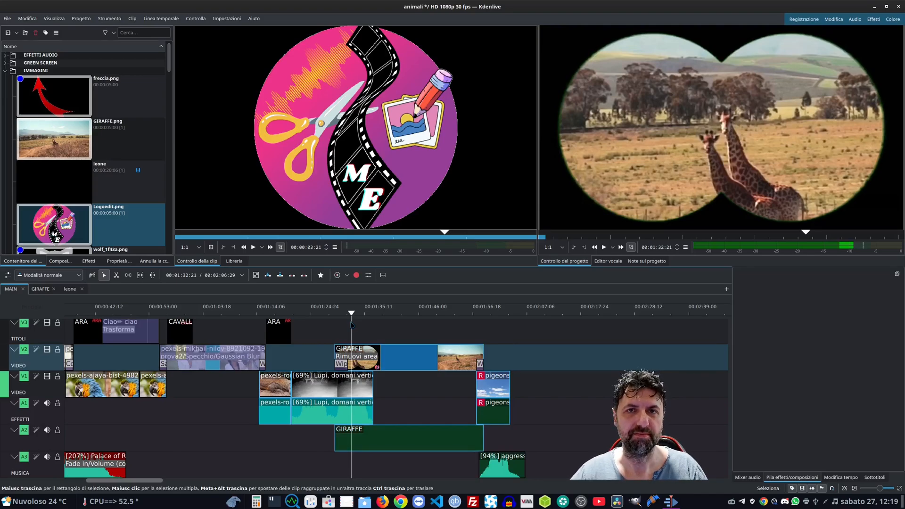
Step: Place the GIRAFFE clip's removal area, about 137 × 182 px, over the smaller giraffe's head and scrub back to check it
left_click(361, 354)
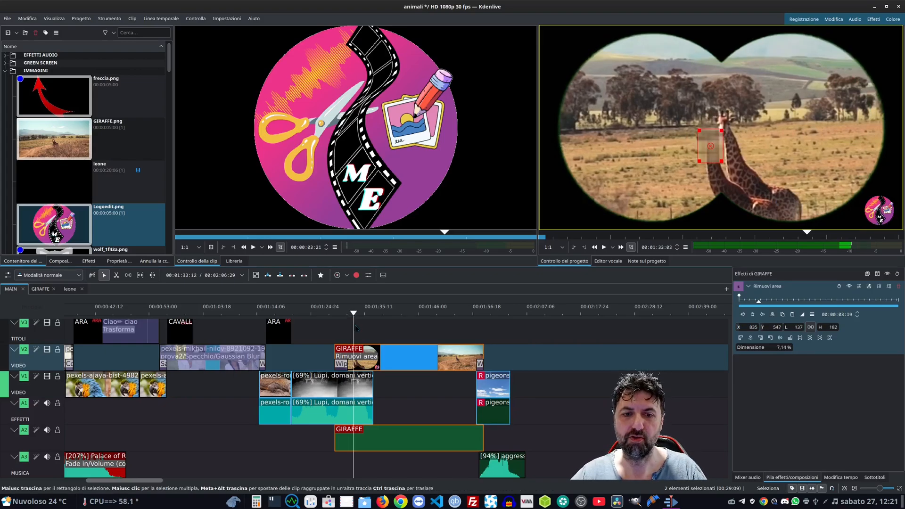
left_click(351, 333)
left_click_drag(352, 315, 346, 315)
left_click(385, 358)
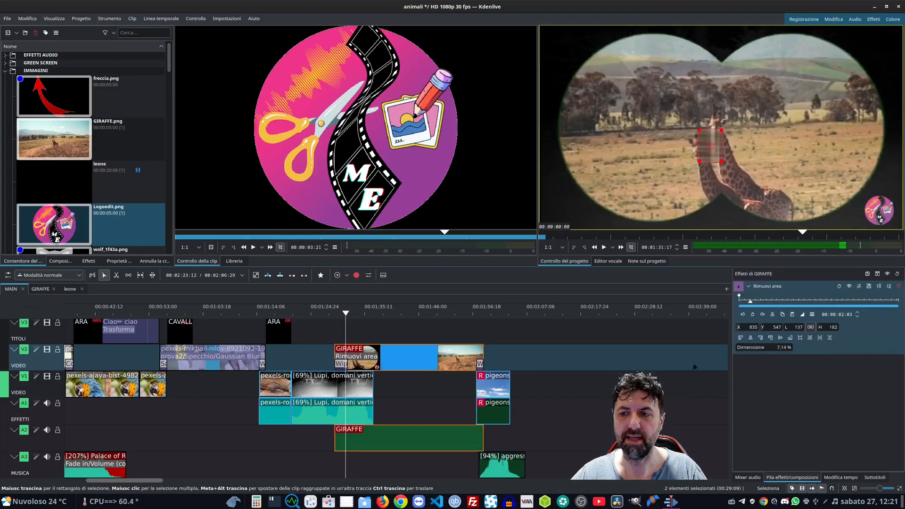
Step: Keyframe the GIRAFFE clip's removal area to follow the smaller giraffe's head as it moves left, and play the section to check it
left_click(754, 317)
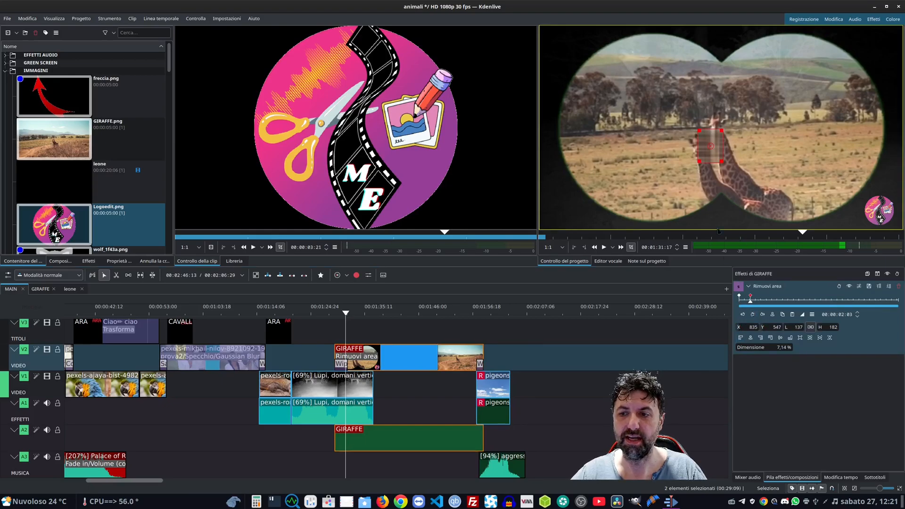
left_click_drag(710, 146, 705, 145)
left_click(350, 313)
left_click(355, 312)
left_click_drag(354, 312, 357, 313)
left_click_drag(704, 144, 675, 140)
left_click(359, 313)
left_click(360, 313)
left_click(603, 248)
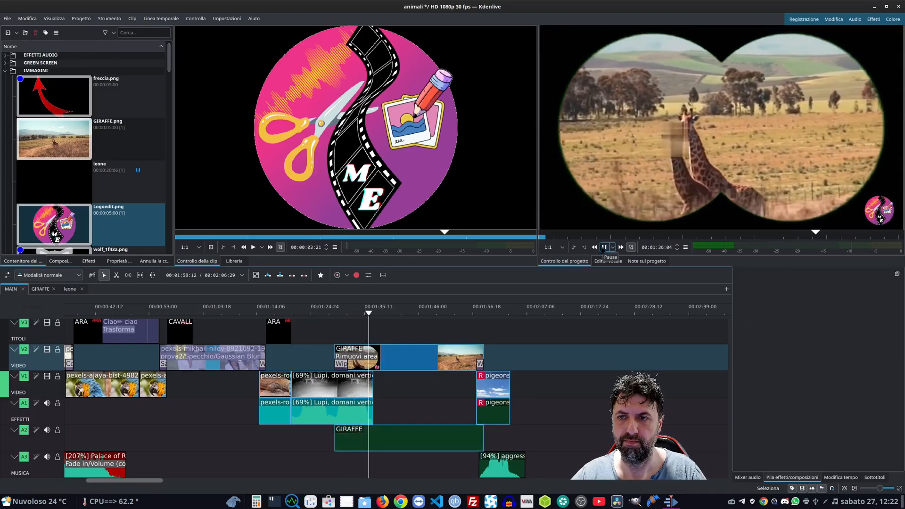
left_click(603, 248)
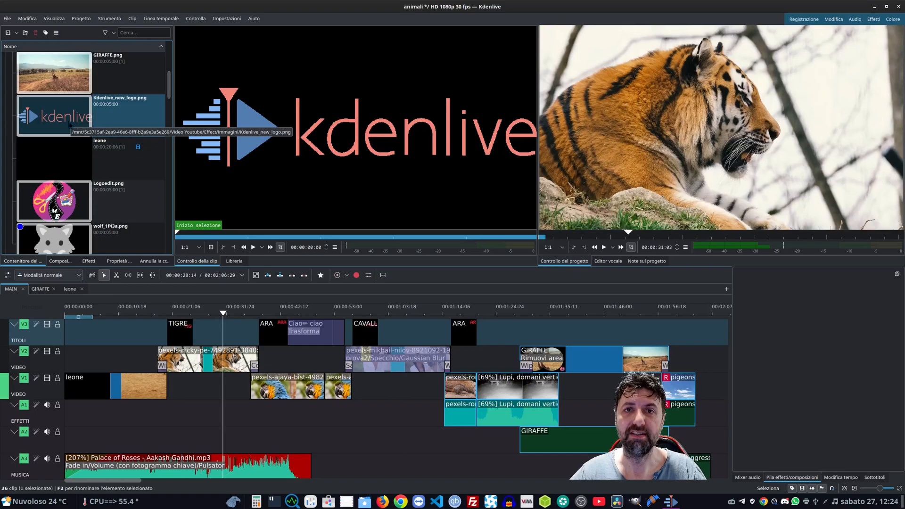
Step: Place Kdenlive_new_logo.png on V3 between the CAVALL and ARA titles and apply the Rimuovi area effect to it
left_click_drag(61, 120, 403, 334)
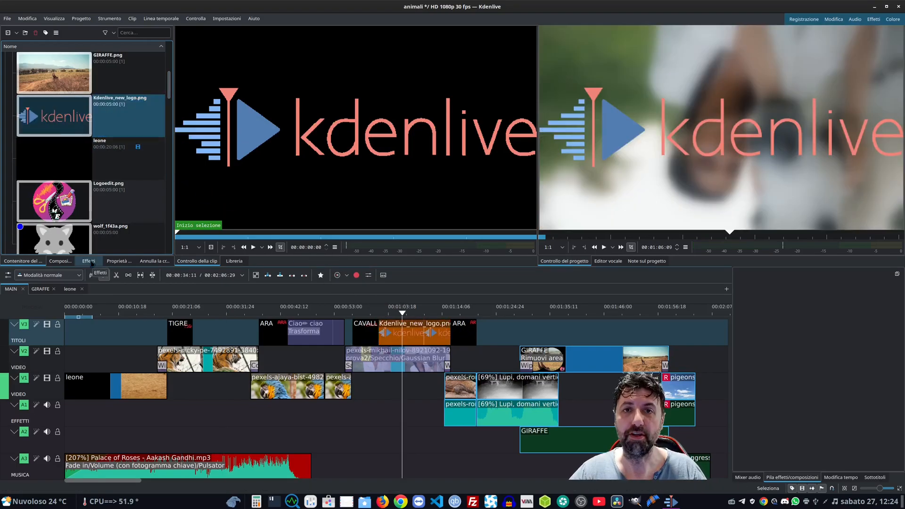
left_click(89, 261)
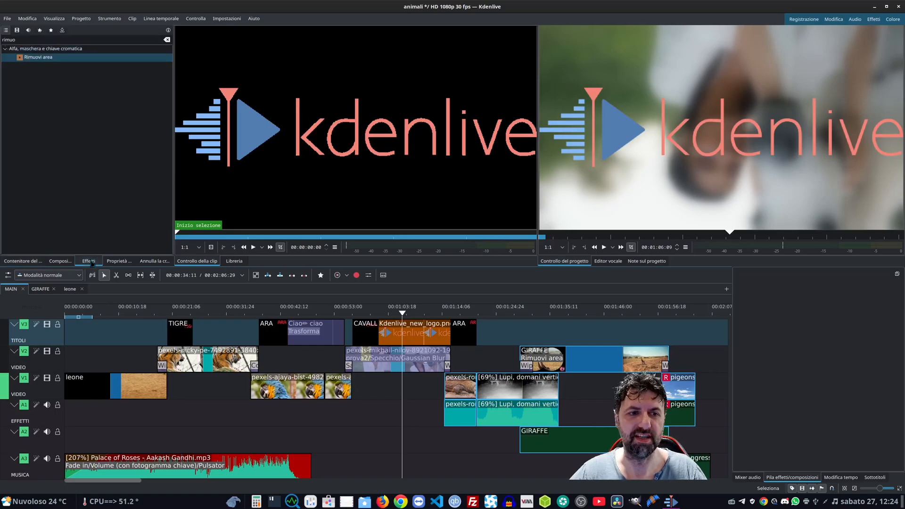
left_click_drag(52, 58, 247, 197)
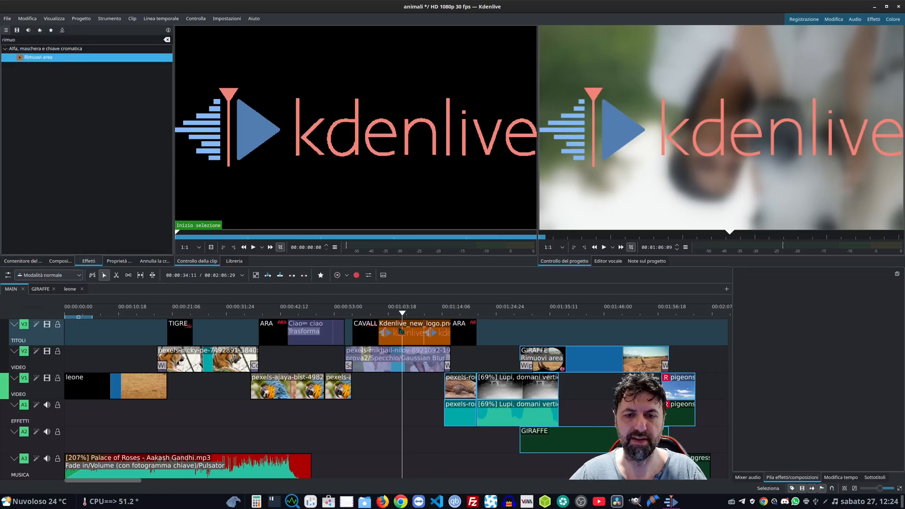
left_click_drag(399, 331, 399, 331)
Step: Stretch the logo clip's removal area to about 1956 × 444 px so it spans the whole kdenlive logo
left_click_drag(753, 352, 754, 353)
left_click_drag(651, 89, 538, 82)
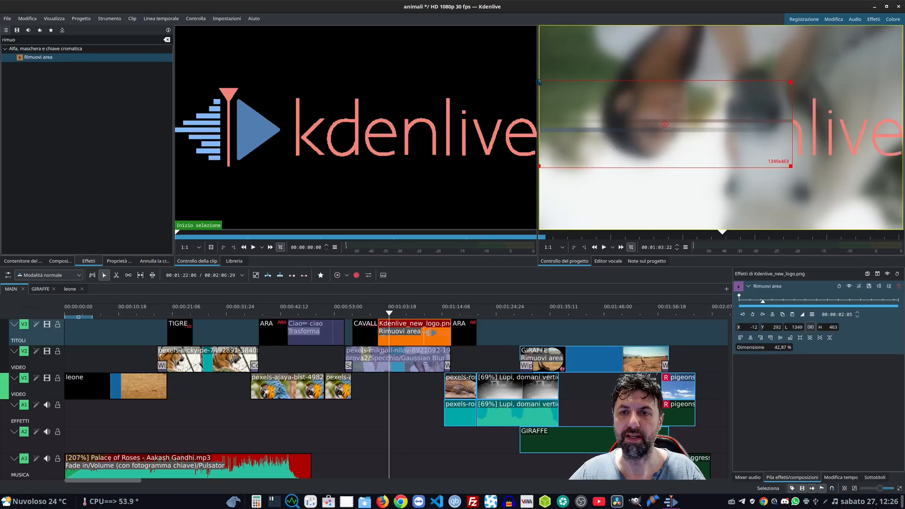
left_click(738, 297)
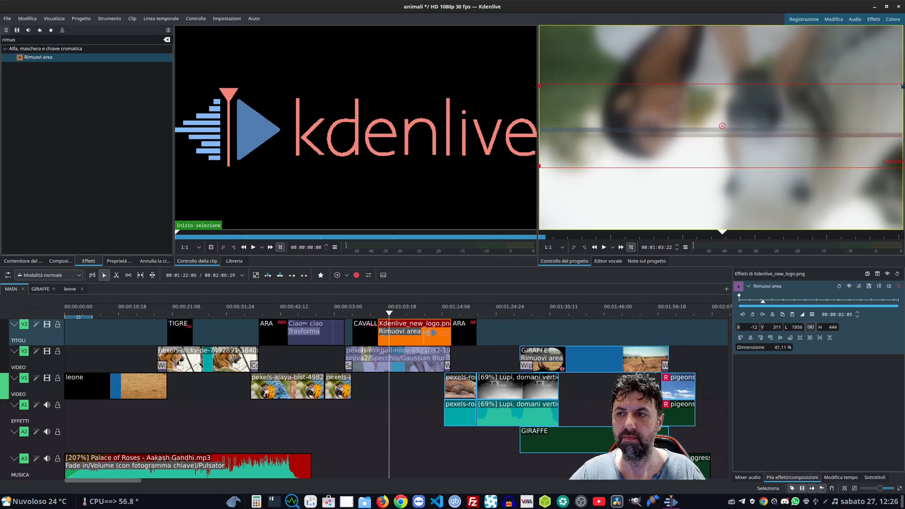
Step: At the logo clip's 00:00:02:01 keyframe, shift the removal area's X position to 1332 and play the animated reveal
left_click(762, 300)
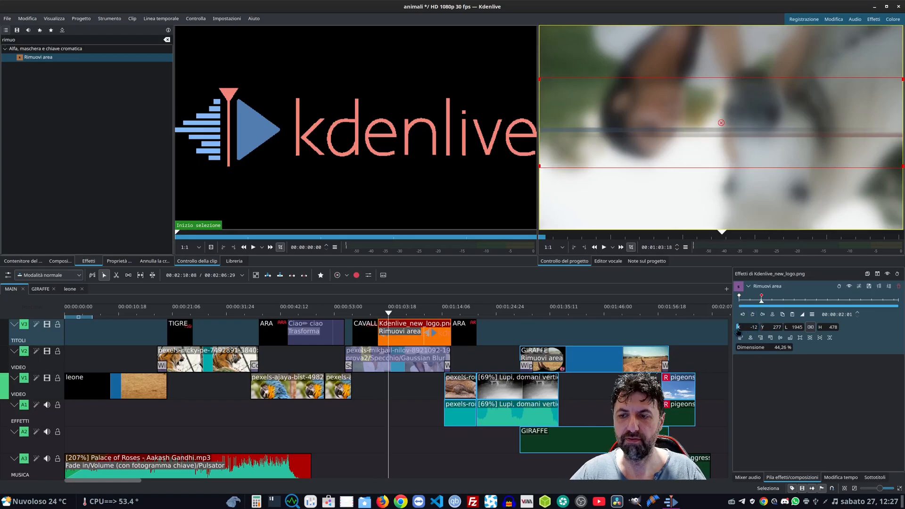
left_click_drag(738, 328, 903, 328)
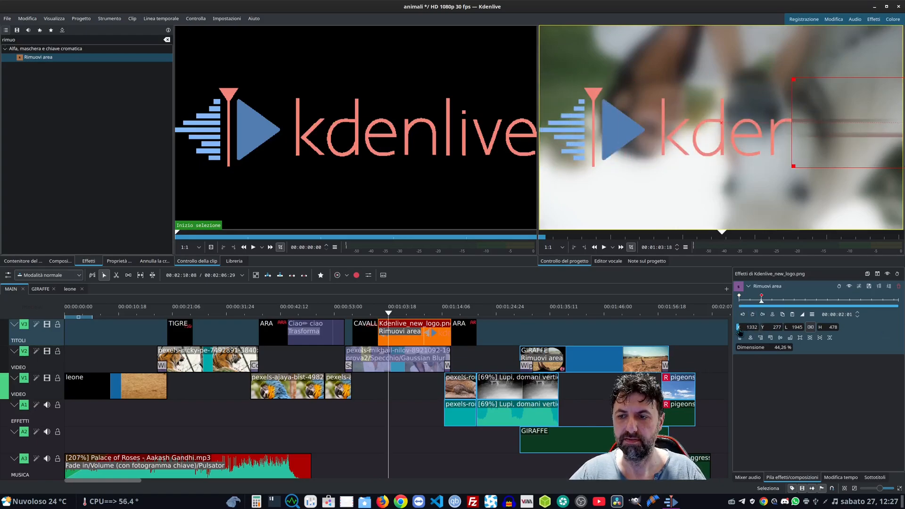
left_click(603, 247)
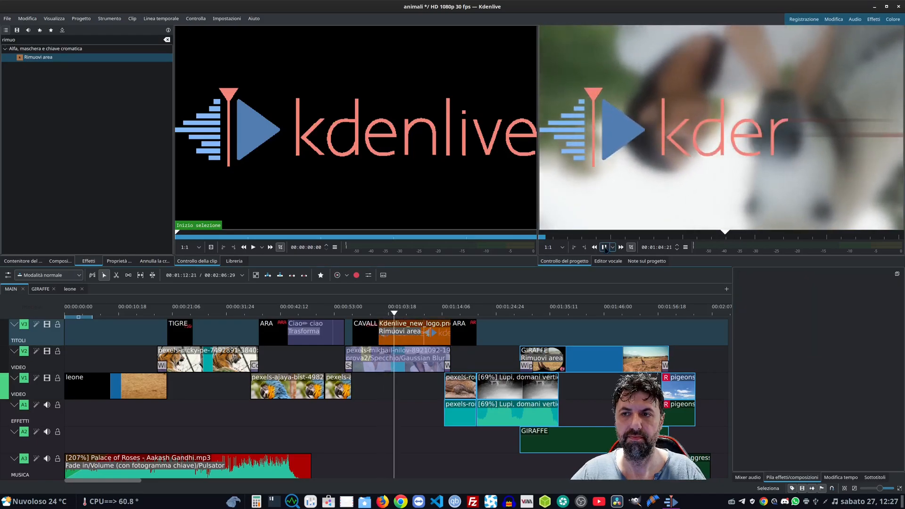
left_click(603, 247)
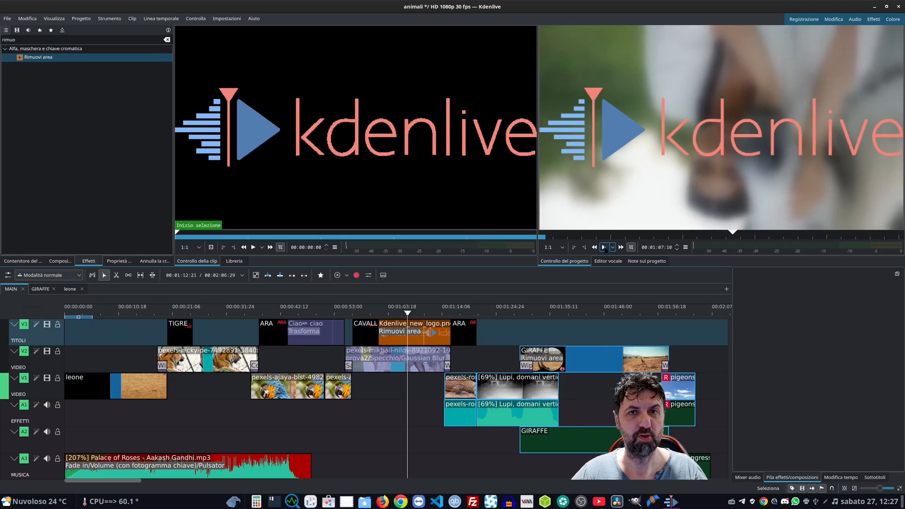